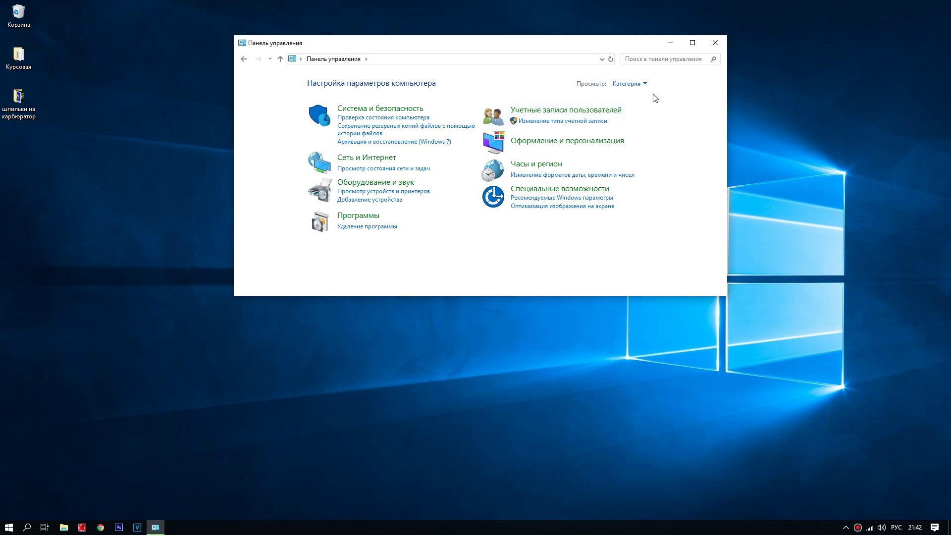
List the Control Panel items individually, open Электропитание and show the additional power plans
click(639, 112)
scroll(518, 288, down, 10)
click(539, 284)
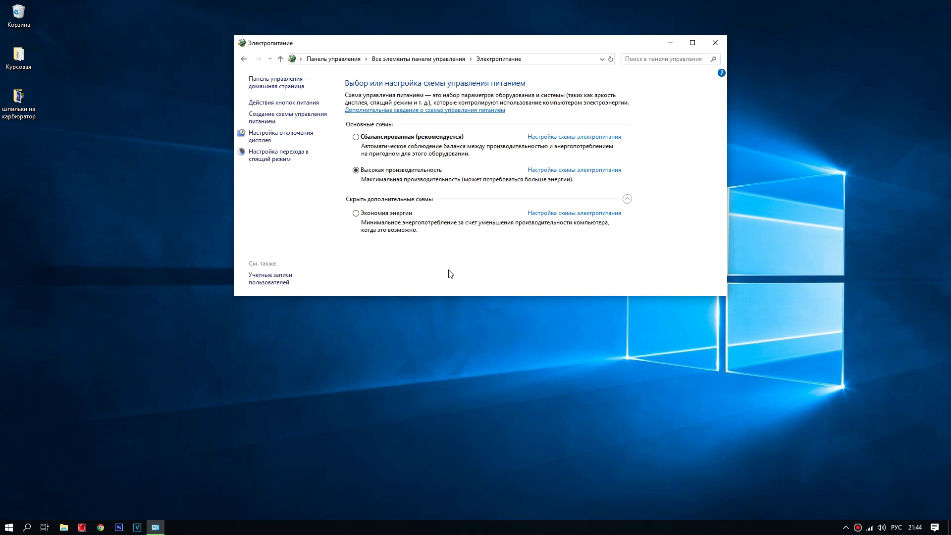
click(365, 199)
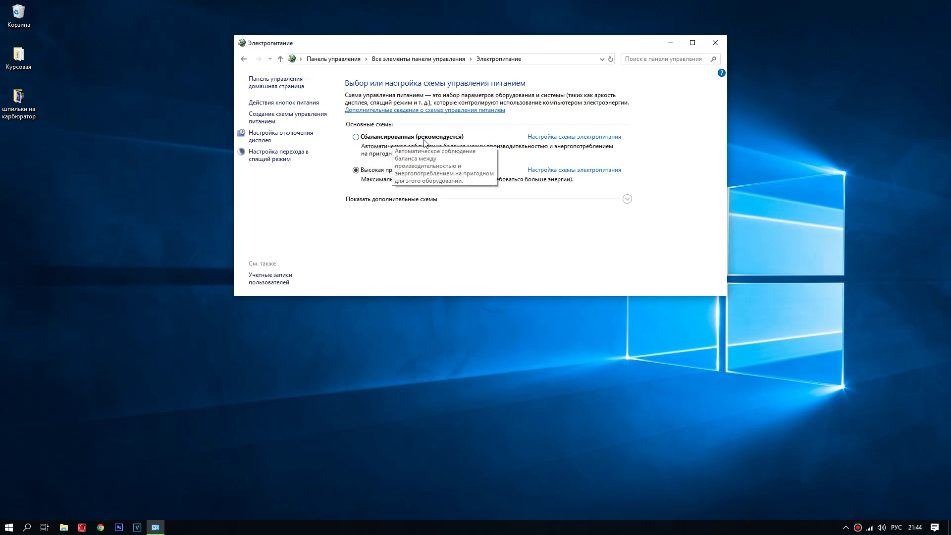
click(626, 200)
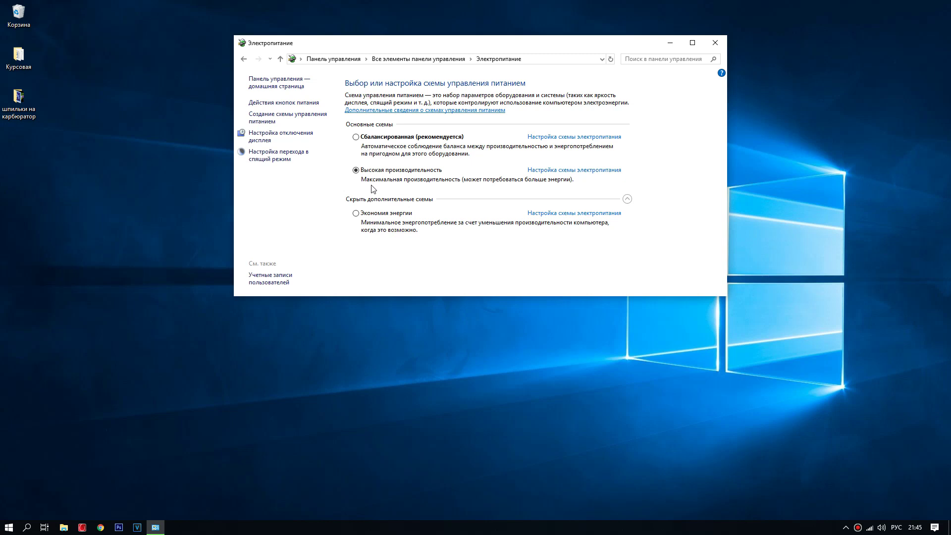
Select the Высокая производительность plan and open its additional power parameters, moving the dialog clear of the screen edge
click(356, 170)
click(549, 172)
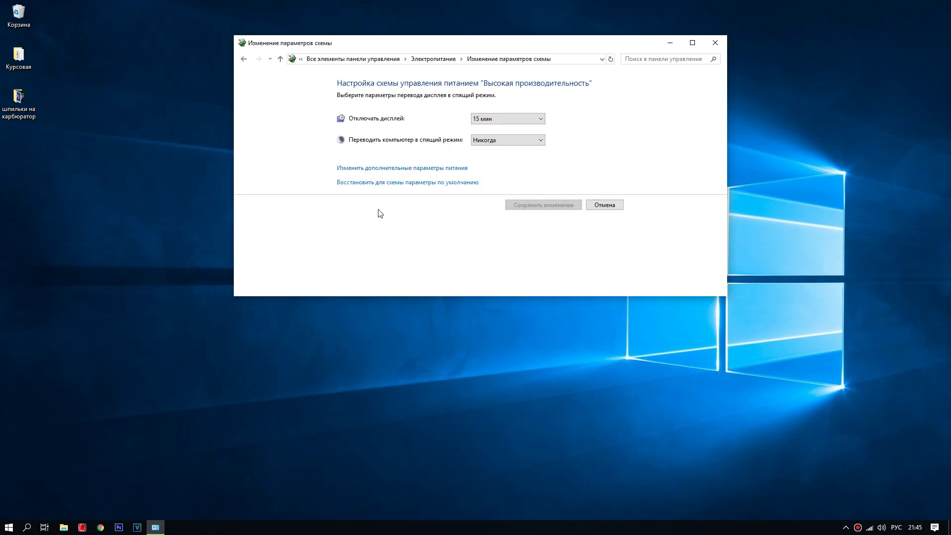
click(401, 170)
drag(175, 71, 313, 89)
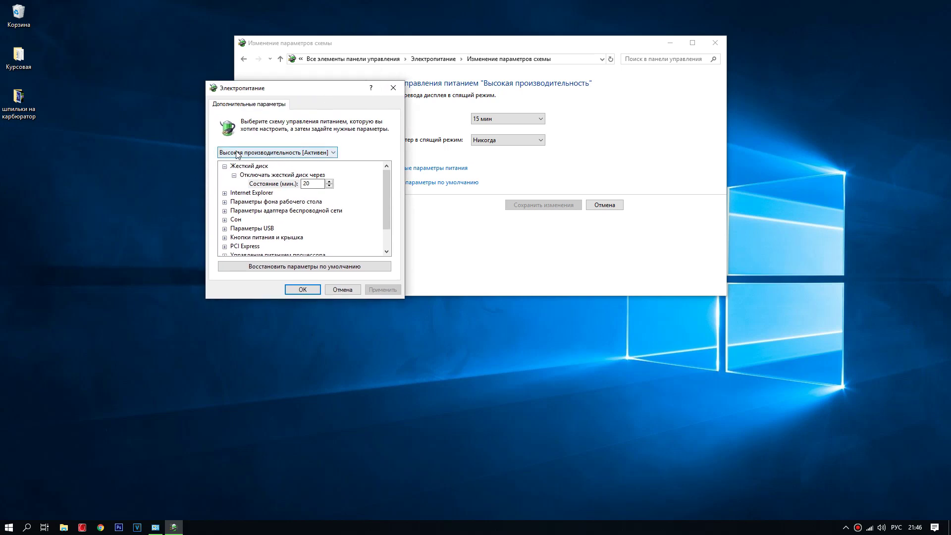
Collapse the Жесткий диск group and look through the categories of additional power parameters
click(225, 167)
click(225, 167)
click(225, 167)
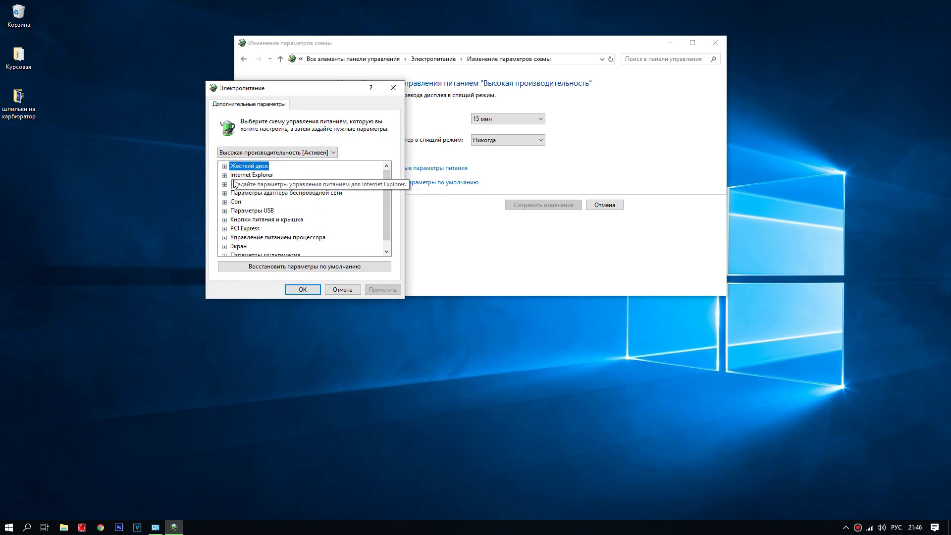
scroll(242, 233, down, 1)
scroll(244, 241, up, 1)
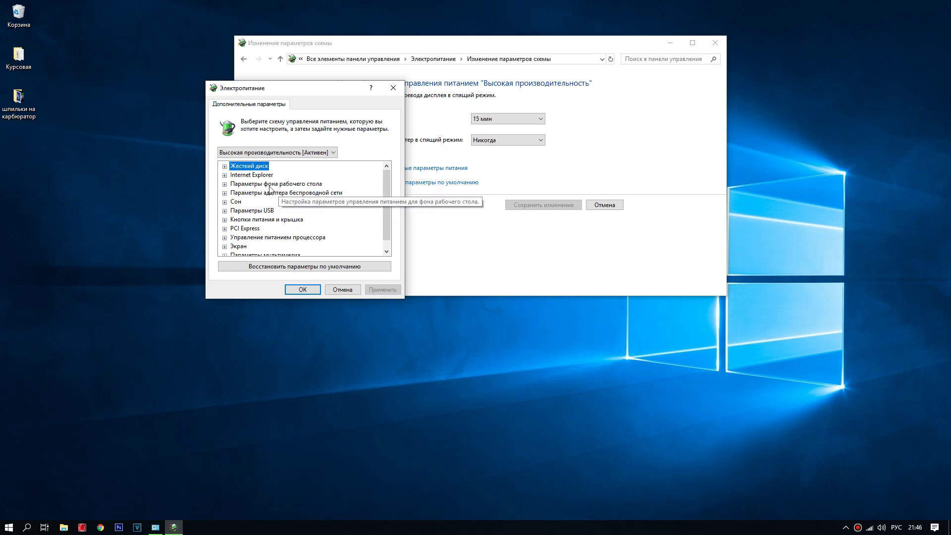
scroll(258, 199, down, 1)
scroll(243, 217, up, 1)
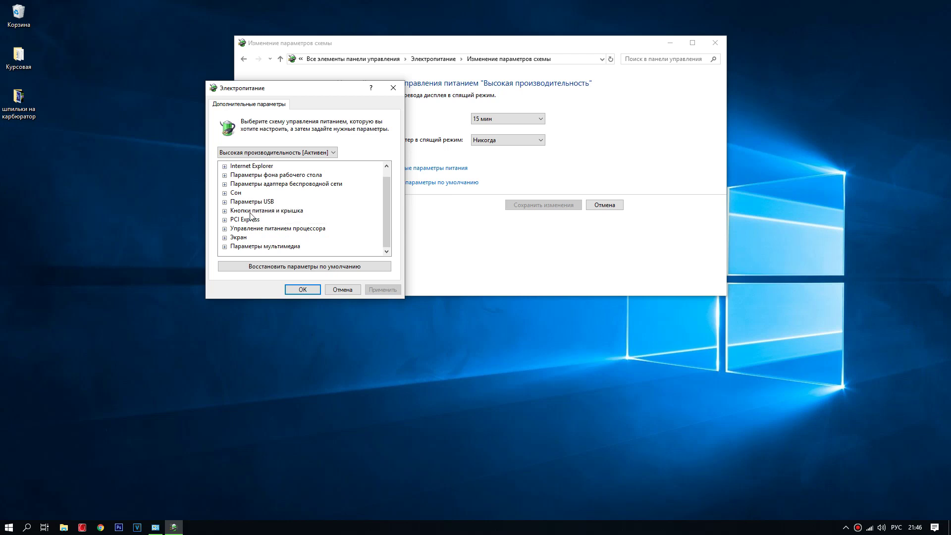
scroll(241, 225, down, 1)
scroll(237, 237, up, 1)
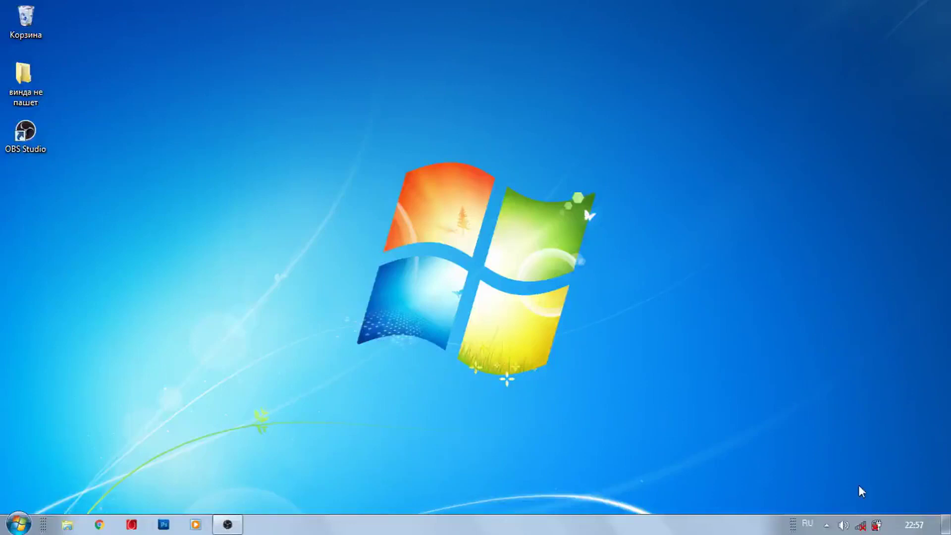
On the Windows 7 desktop, open the additional power parameters of the Высокая производительность plan
mouse_move(876, 528)
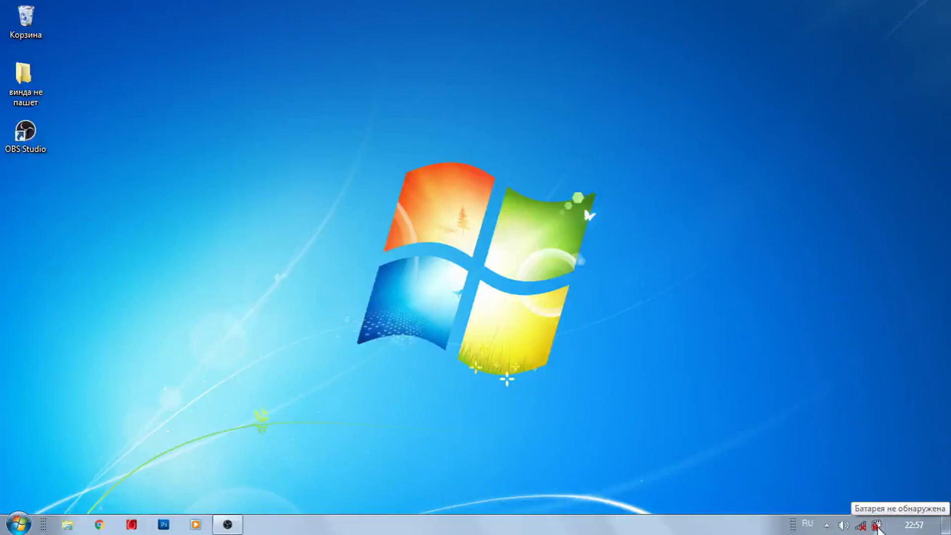
click(877, 526)
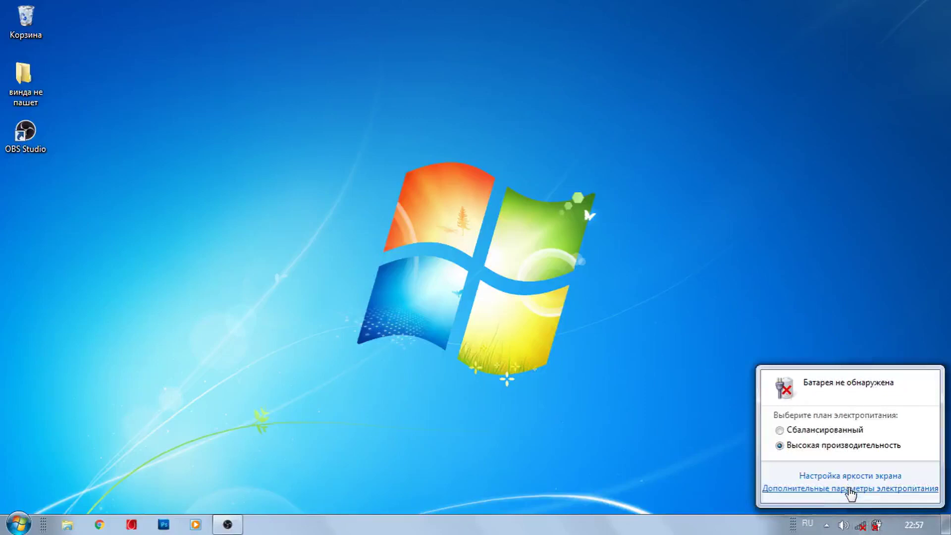
click(849, 488)
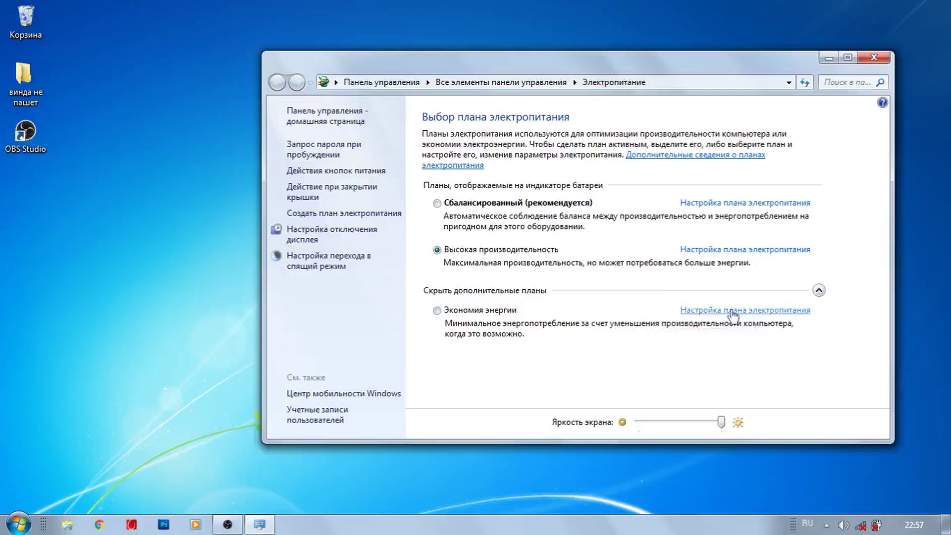
click(700, 250)
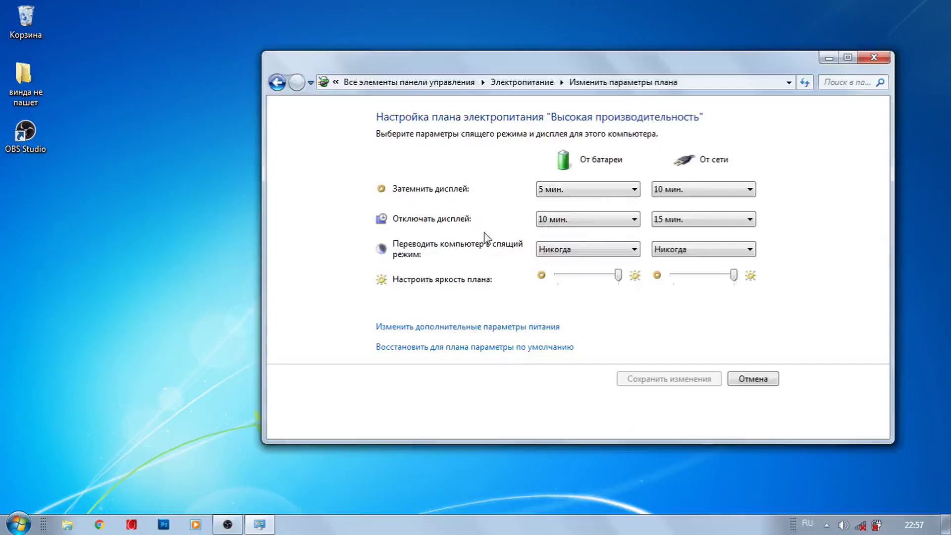
click(448, 328)
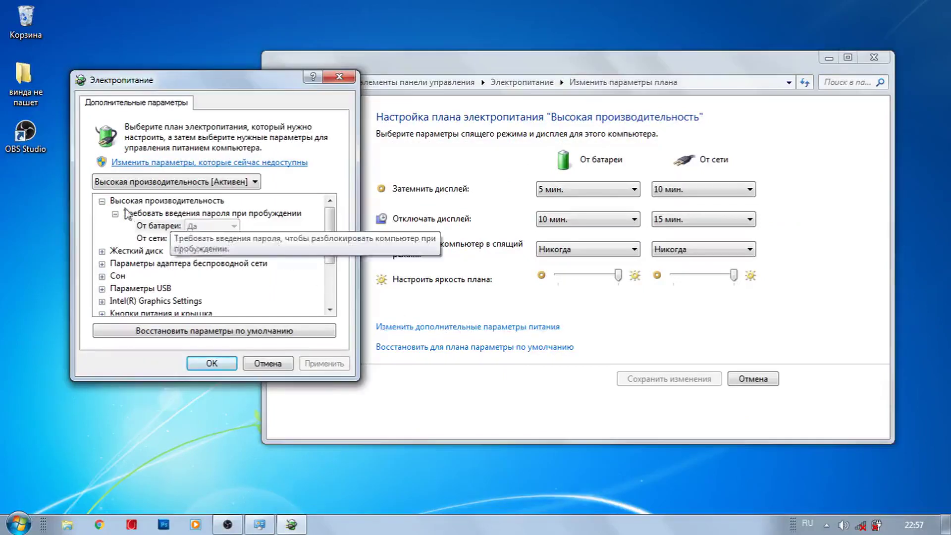
Examine the password-on-wake setting in the Высокая производительность group, then collapse the group
double_click(129, 200)
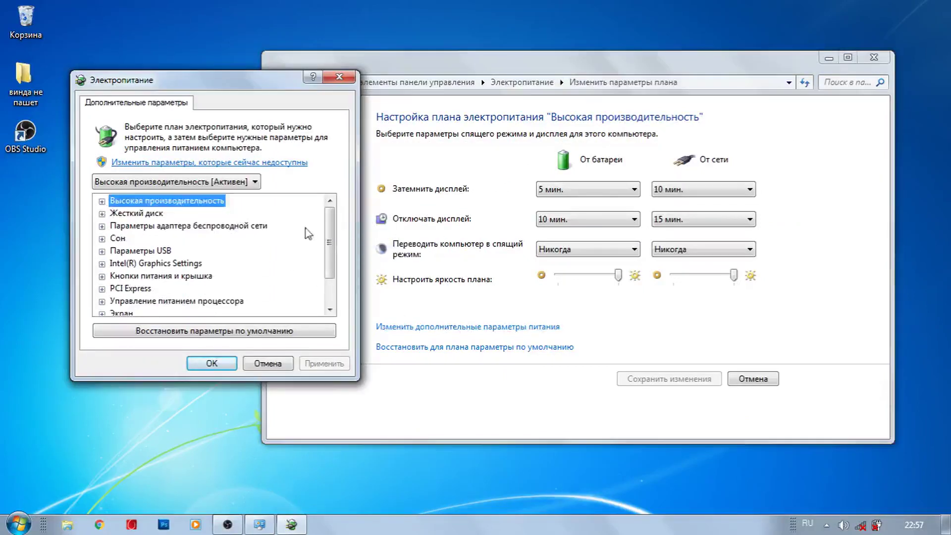
mouse_move(330, 238)
mouse_down()
mouse_move(331, 268)
mouse_move(332, 237)
mouse_up()
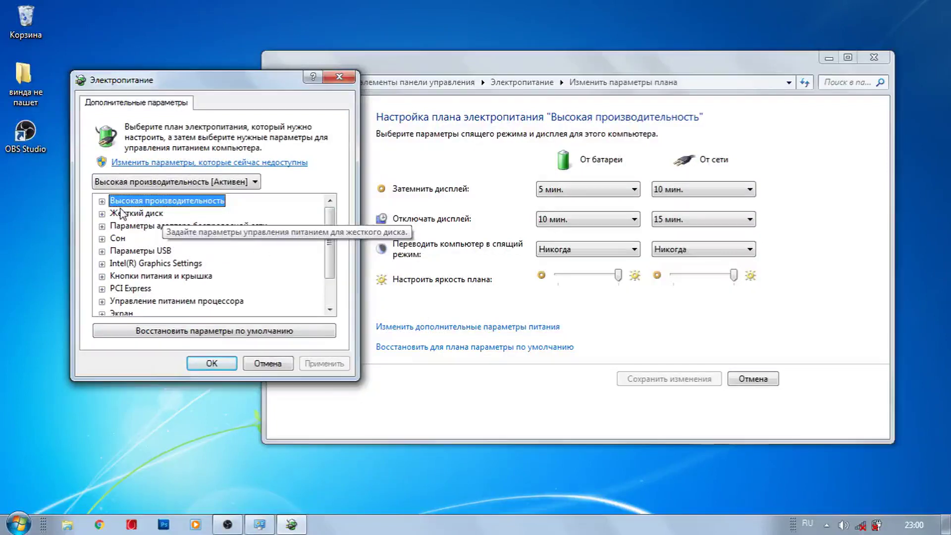
click(102, 201)
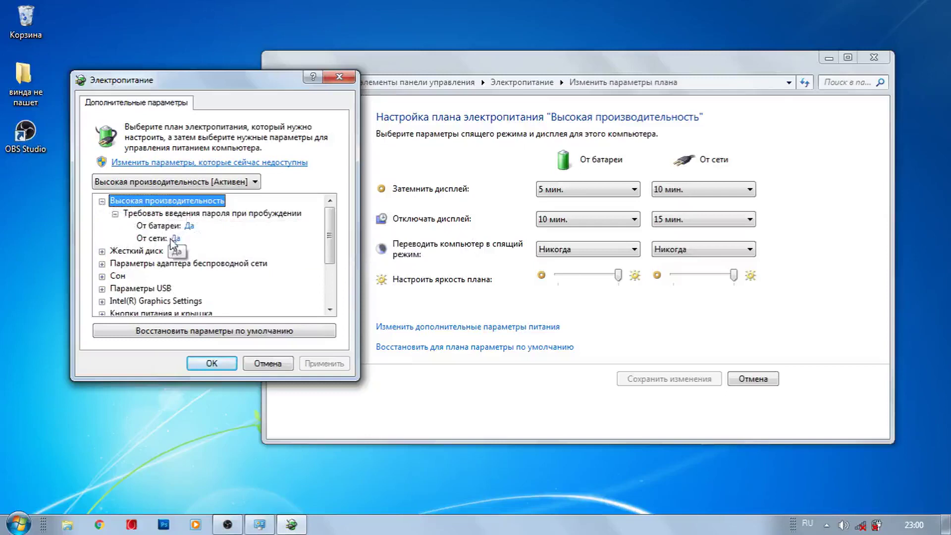
click(190, 225)
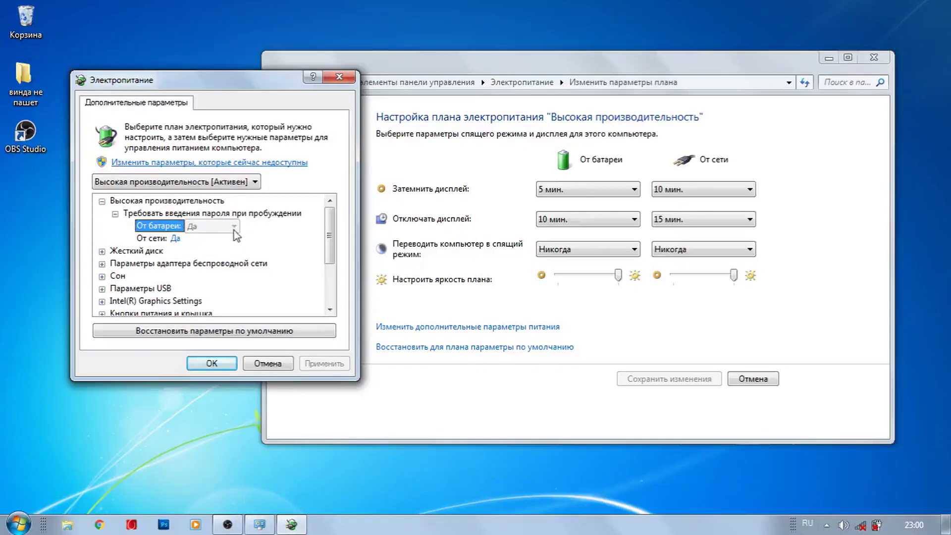
click(114, 214)
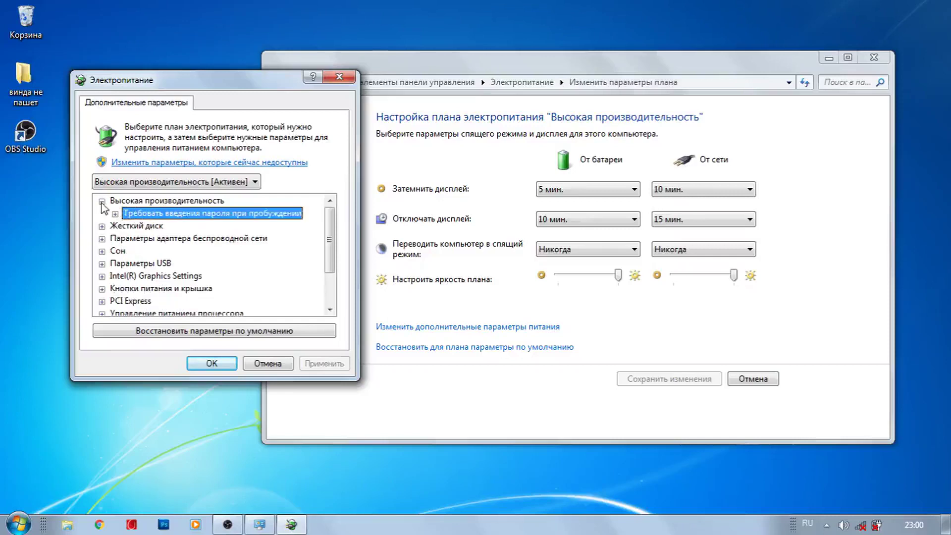
click(101, 201)
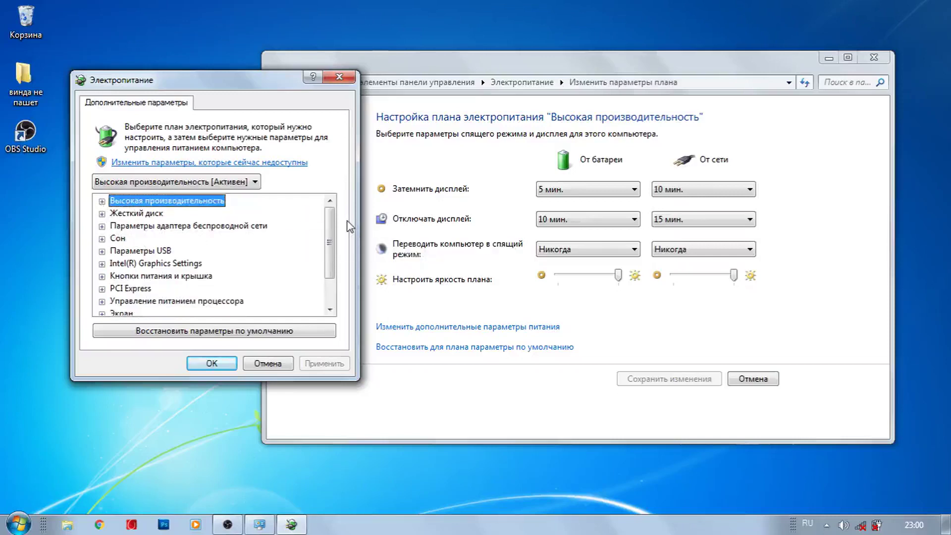
Set the Intel(R) Graphics Power Plan to Maximum Performance on battery and collapse the Intel(R) Graphics Settings group
drag(330, 233, 332, 248)
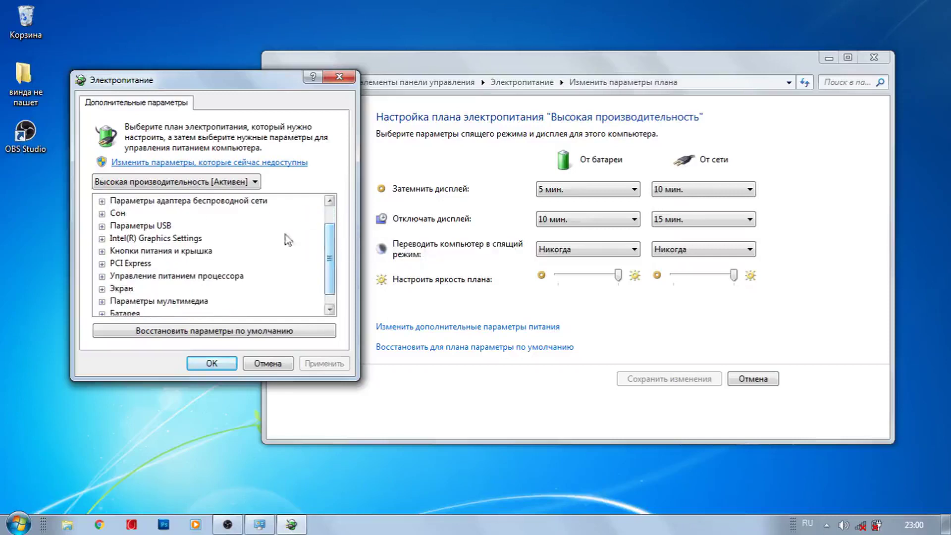
click(167, 239)
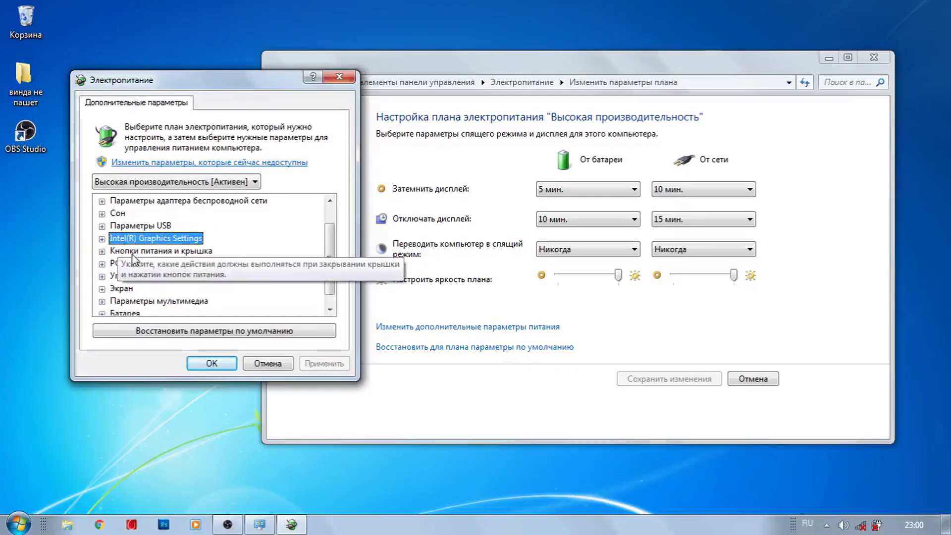
click(102, 239)
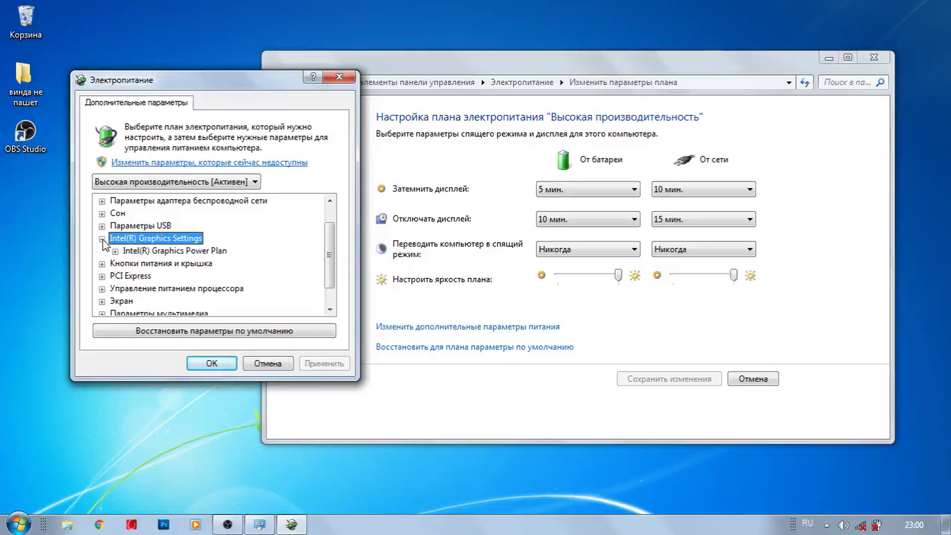
click(116, 252)
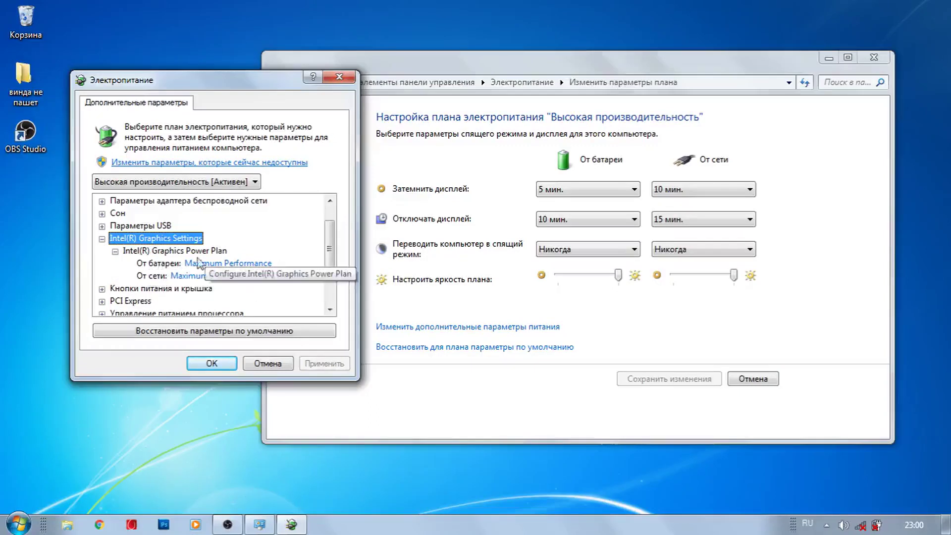
click(225, 264)
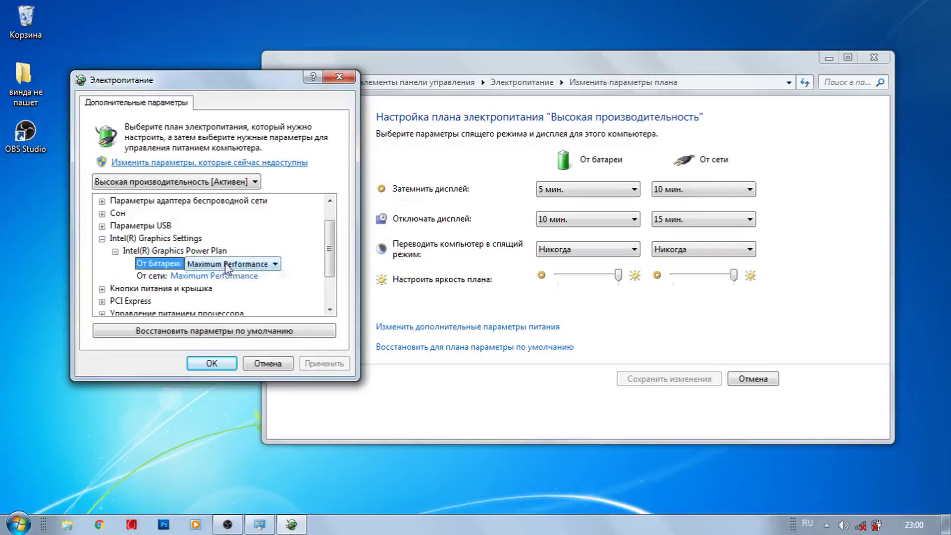
click(275, 266)
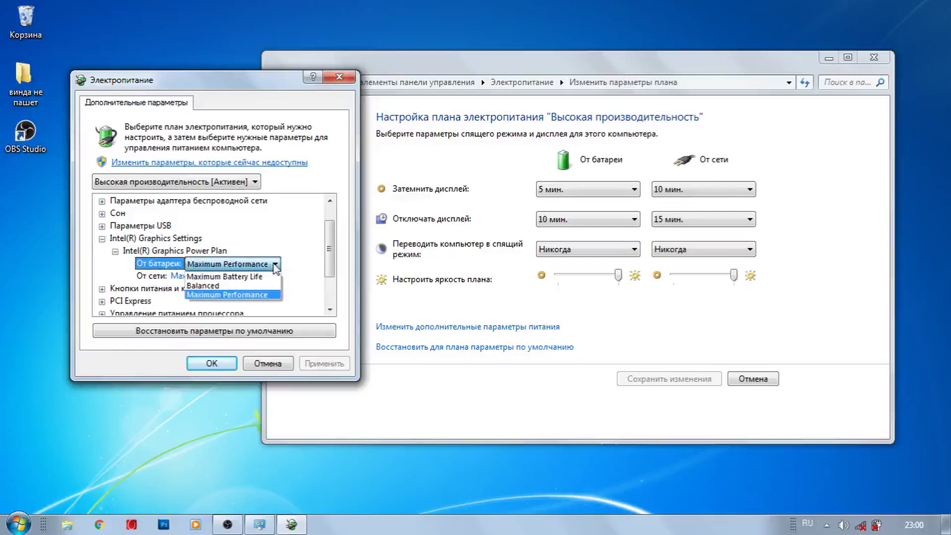
click(228, 295)
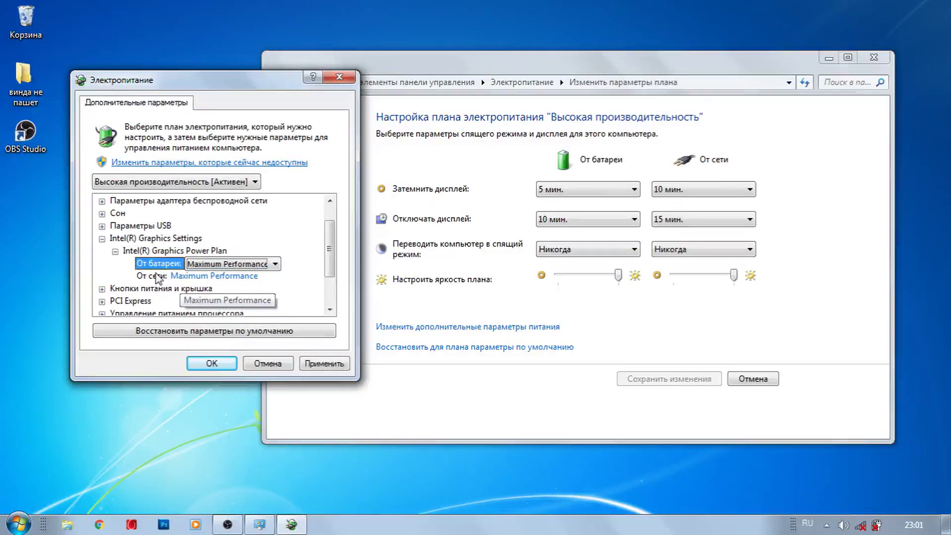
click(115, 252)
click(102, 239)
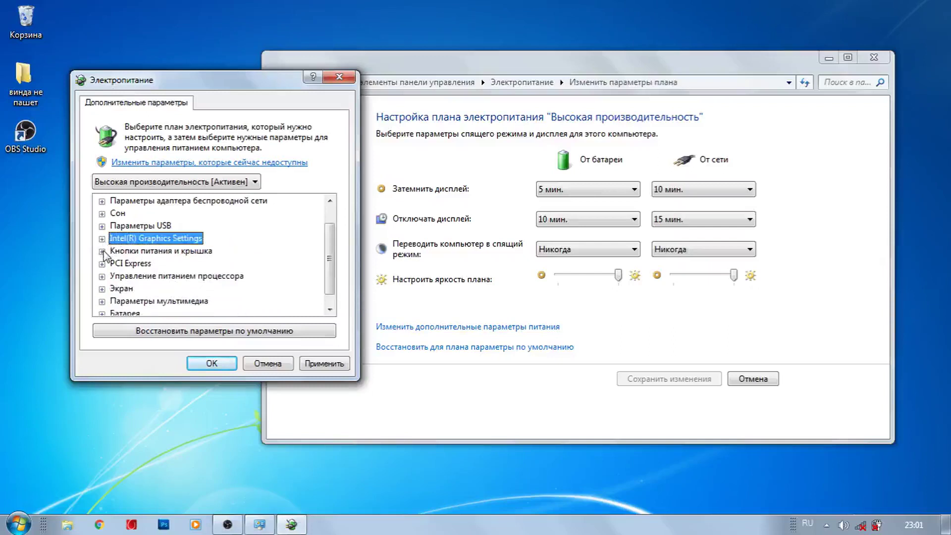
Examine the power button action (Действие кнопки питания) in the Кнопки питания и крышка group
click(102, 251)
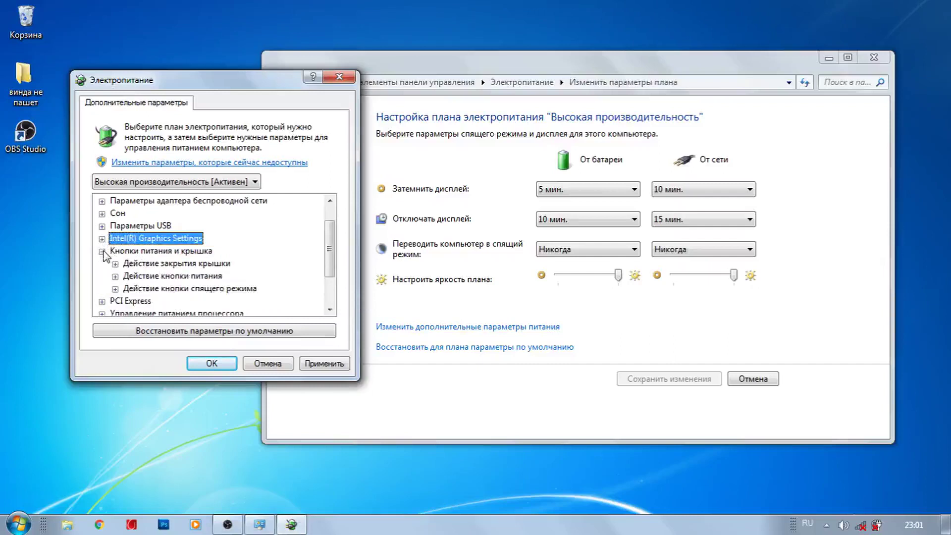
click(115, 276)
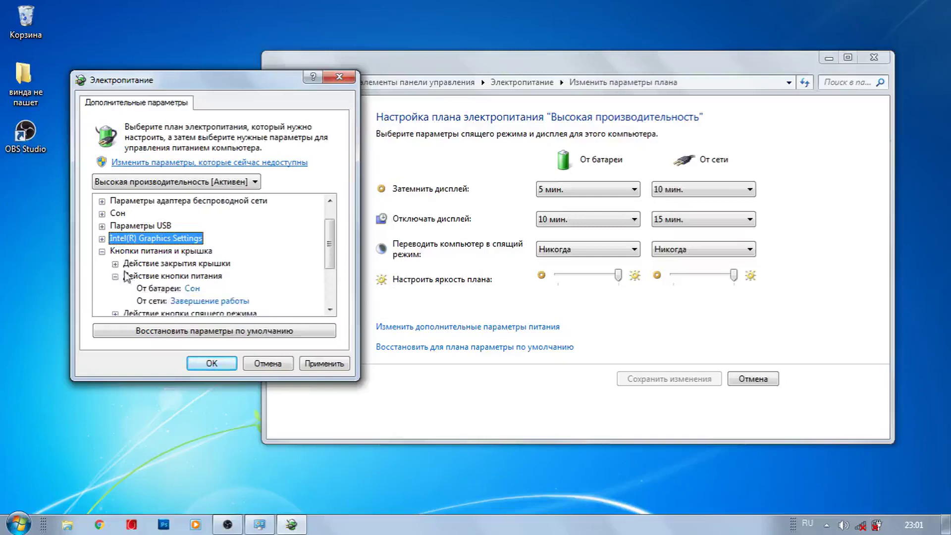
click(102, 252)
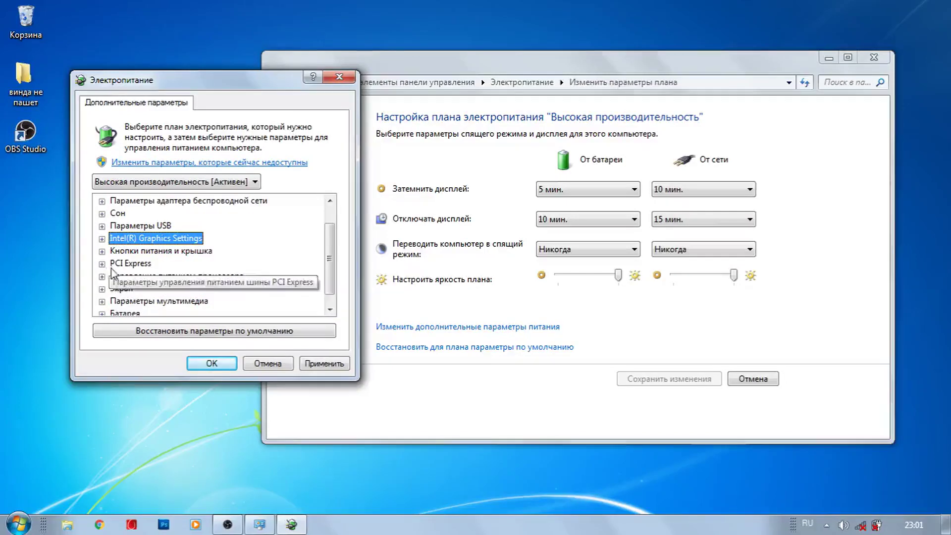
Examine the low battery level setting (Уровень низкого заряда батарей) in the Батарея group
drag(330, 264, 326, 294)
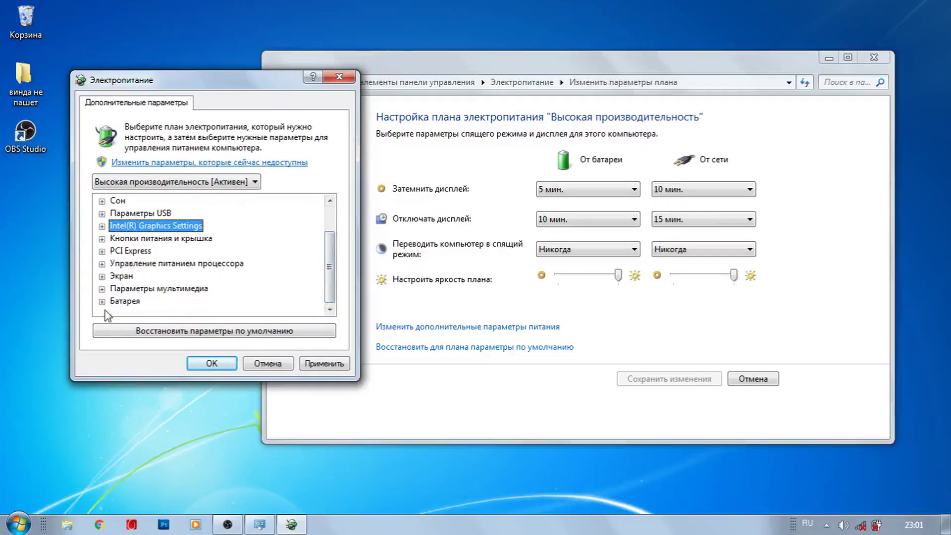
click(102, 301)
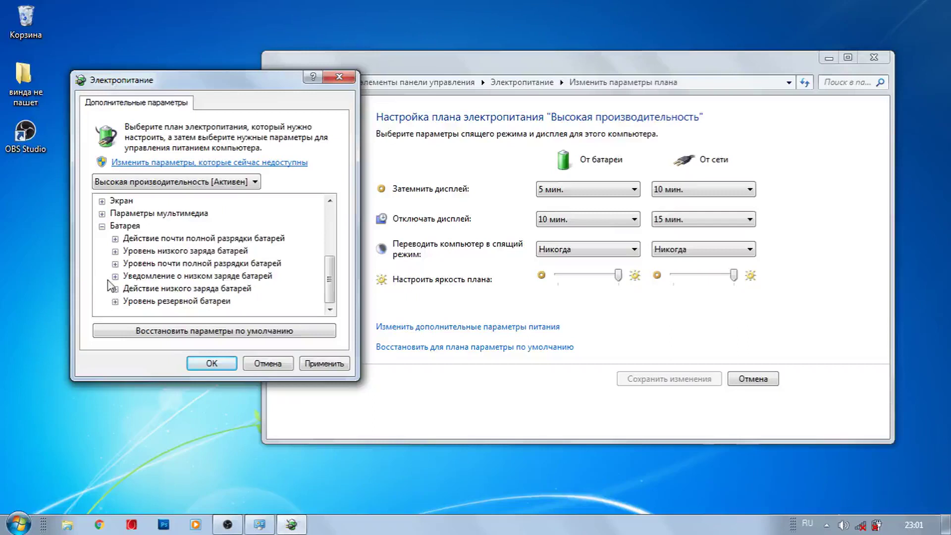
click(115, 251)
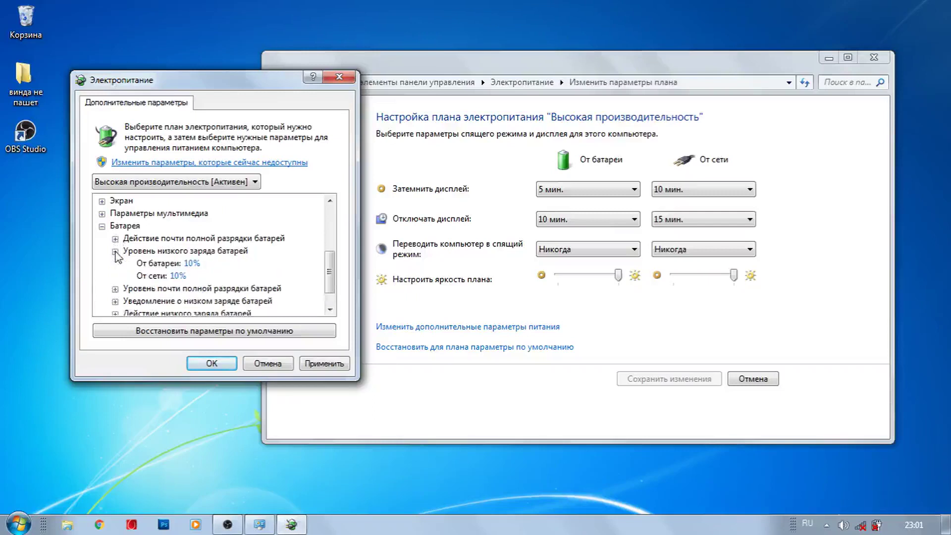
click(116, 252)
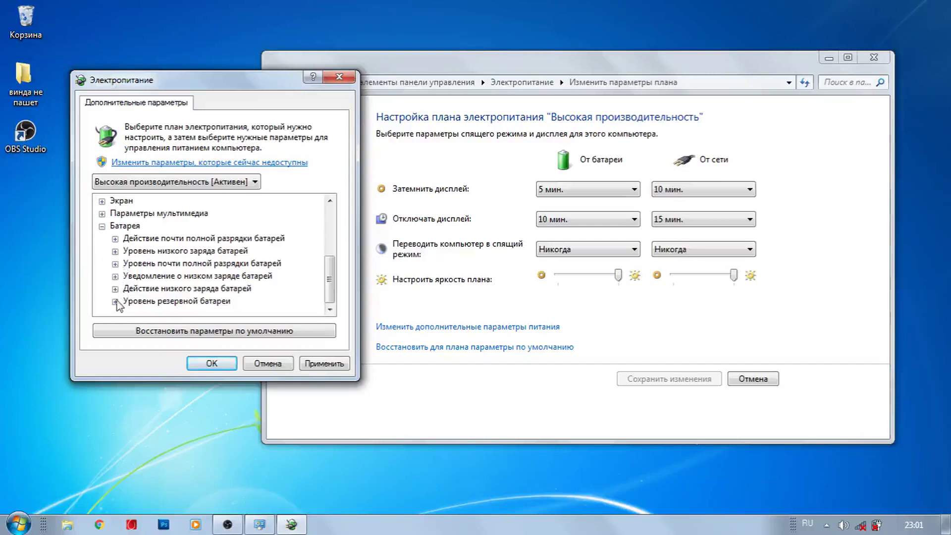
Collapse the Батарея group in the additional power parameters
click(102, 226)
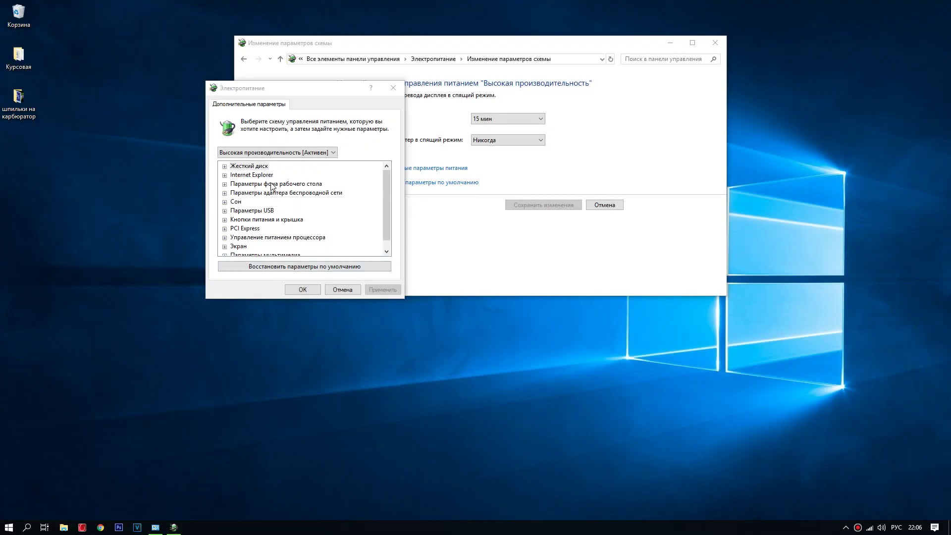
Set the hard disk turn-off time (Отключать жесткий диск через) to 10 minutes and collapse the Жесткий диск group
scroll(314, 214, down, 1)
scroll(255, 194, up, 1)
click(225, 166)
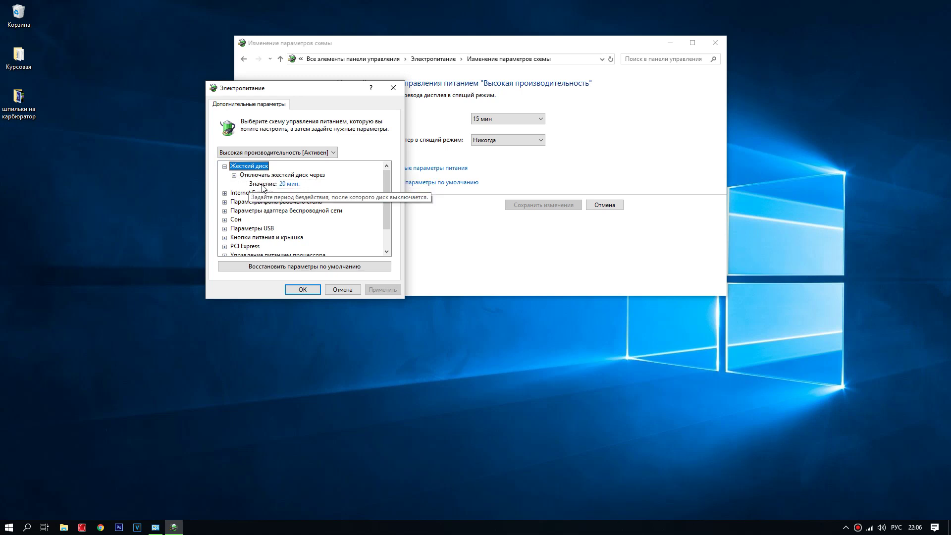
click(291, 186)
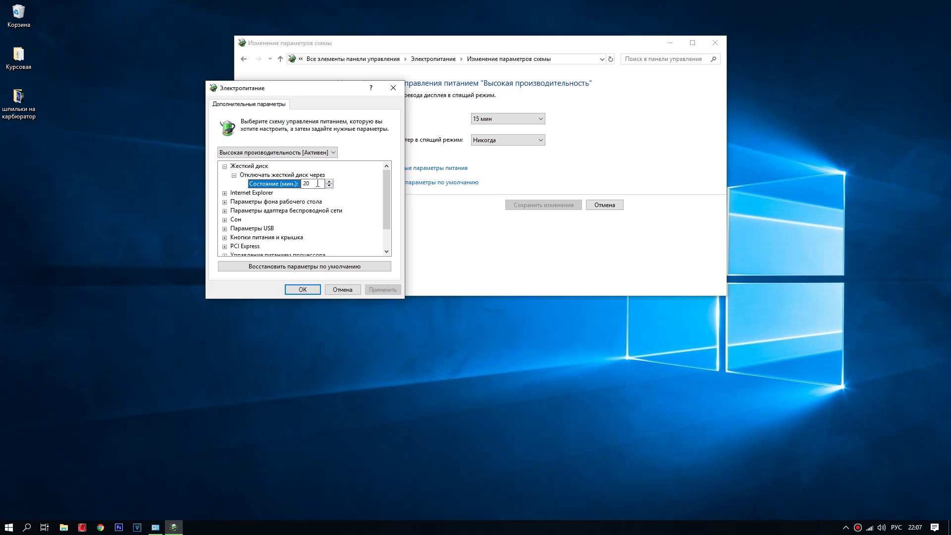
double_click(313, 184)
text(10)
click(234, 175)
click(225, 166)
Select Максимальная производительность for the JavaScript timer frequency under Internet Explorer and collapse the group
click(224, 174)
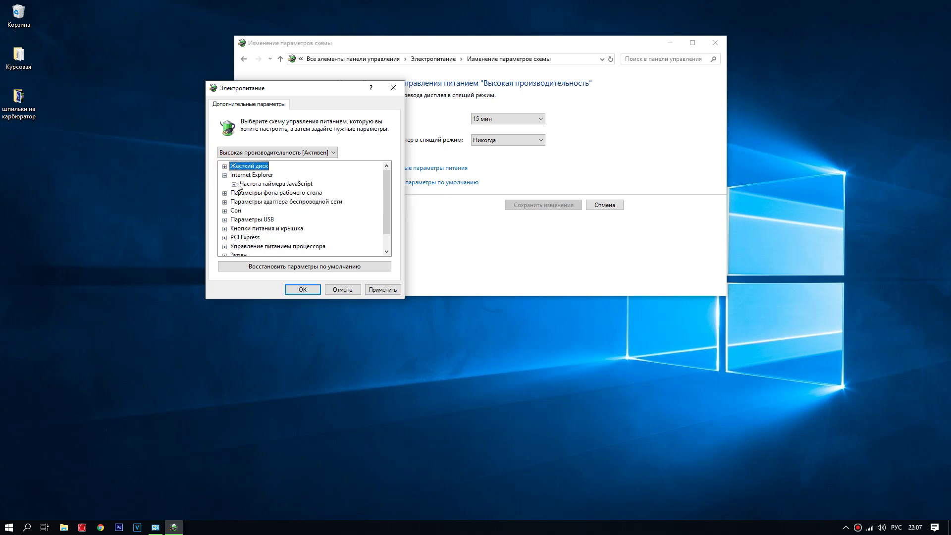
click(235, 184)
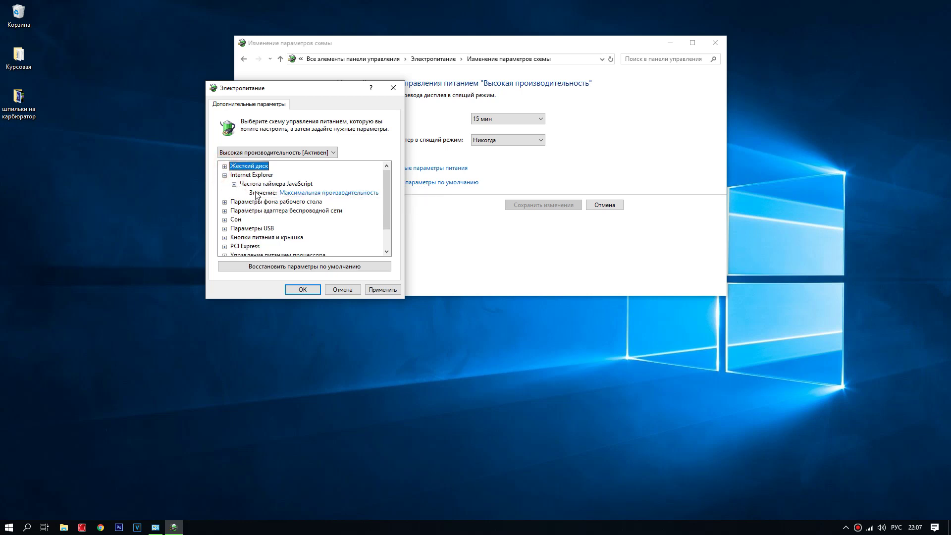
click(312, 195)
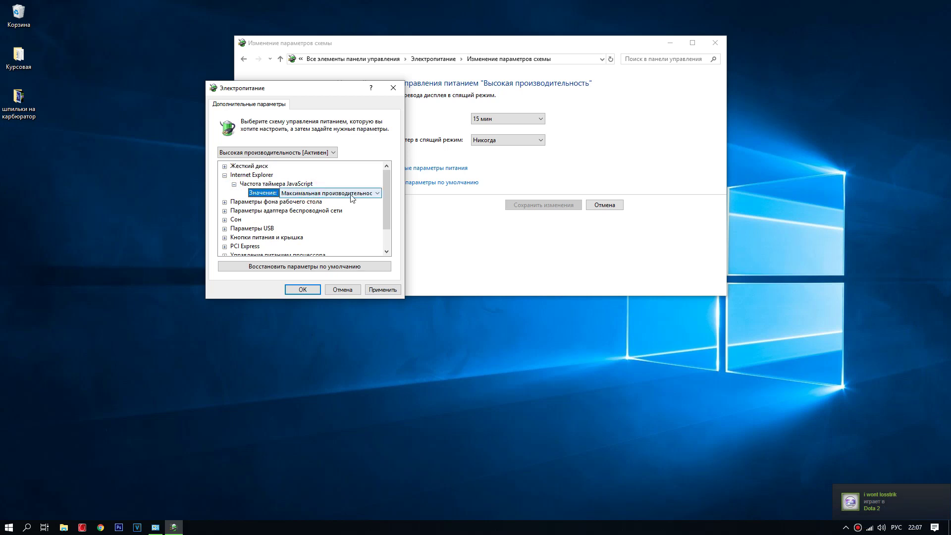
click(377, 194)
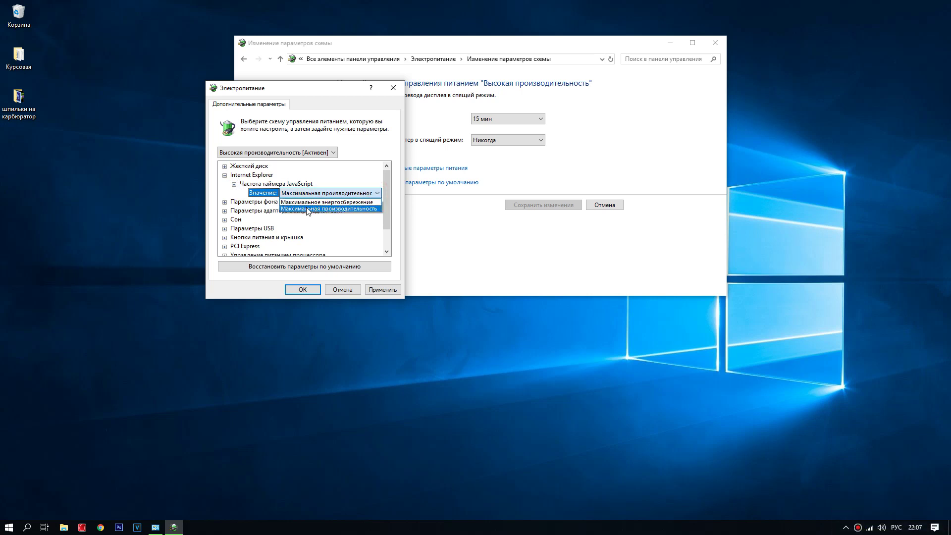
click(308, 208)
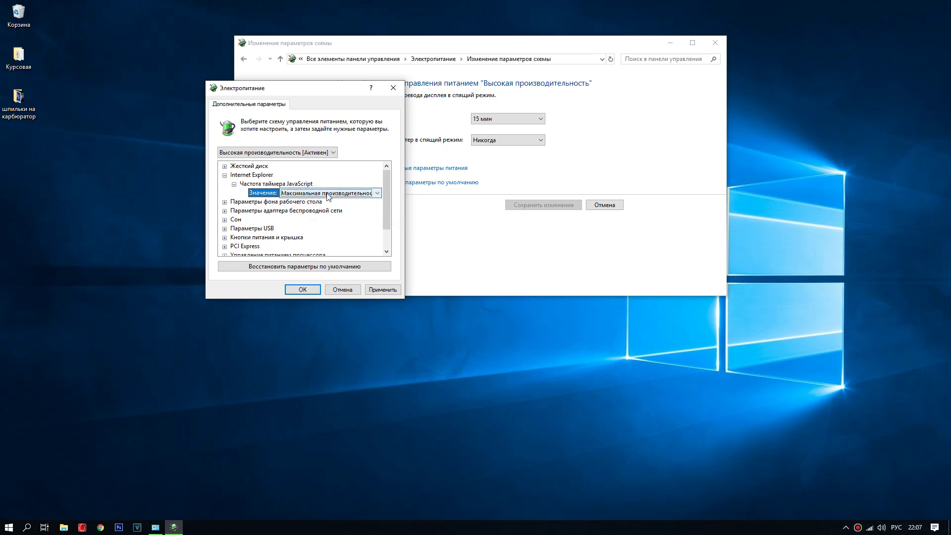
click(225, 175)
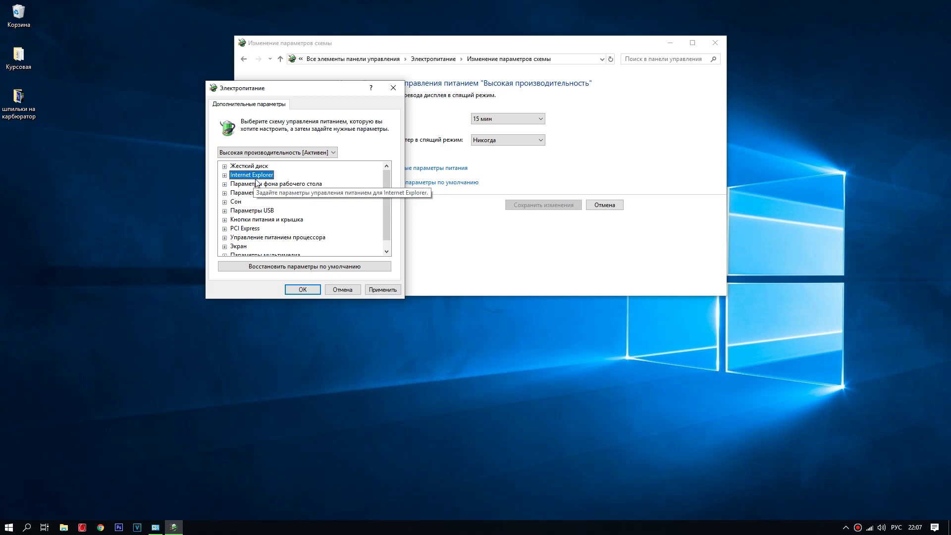
Examine the slide show (Слайд-шоу) options in the Параметры фона рабочего стола group, then collapse the group
click(225, 184)
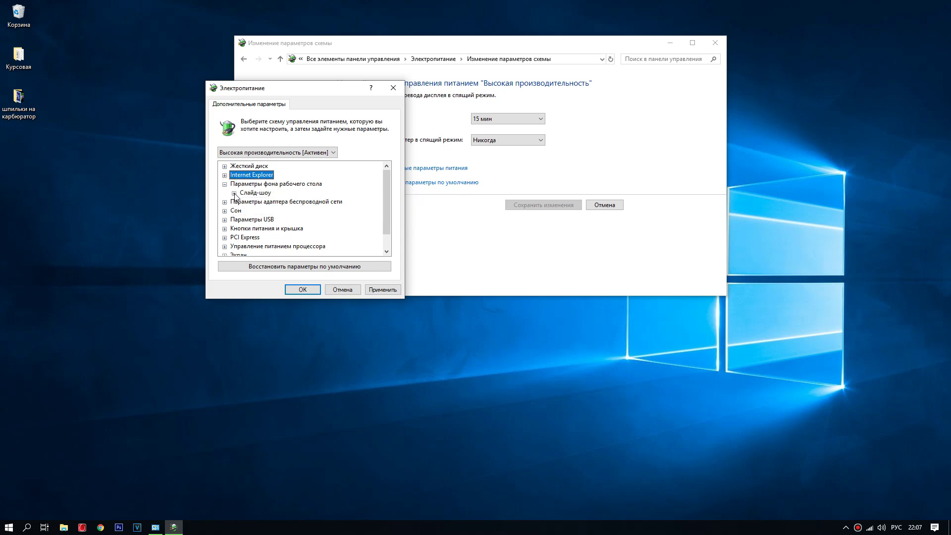
click(233, 193)
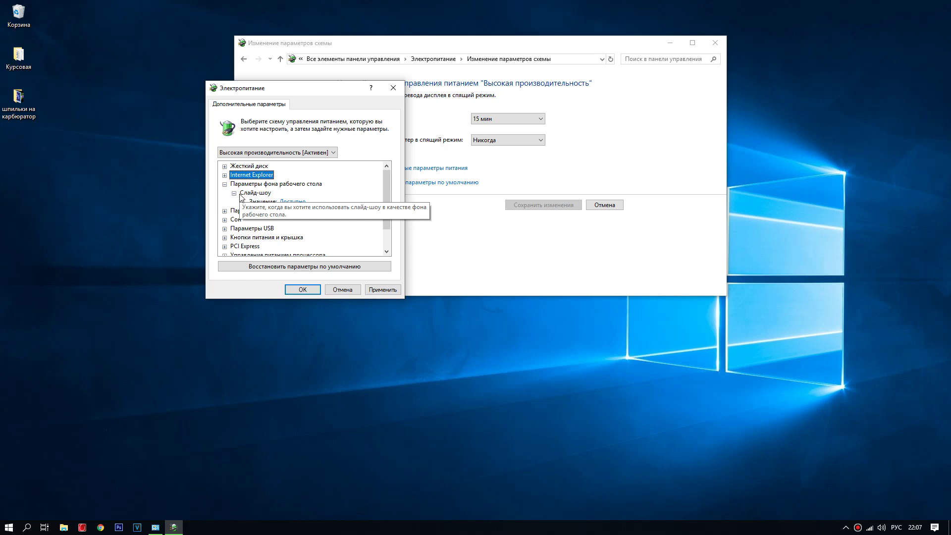
click(276, 202)
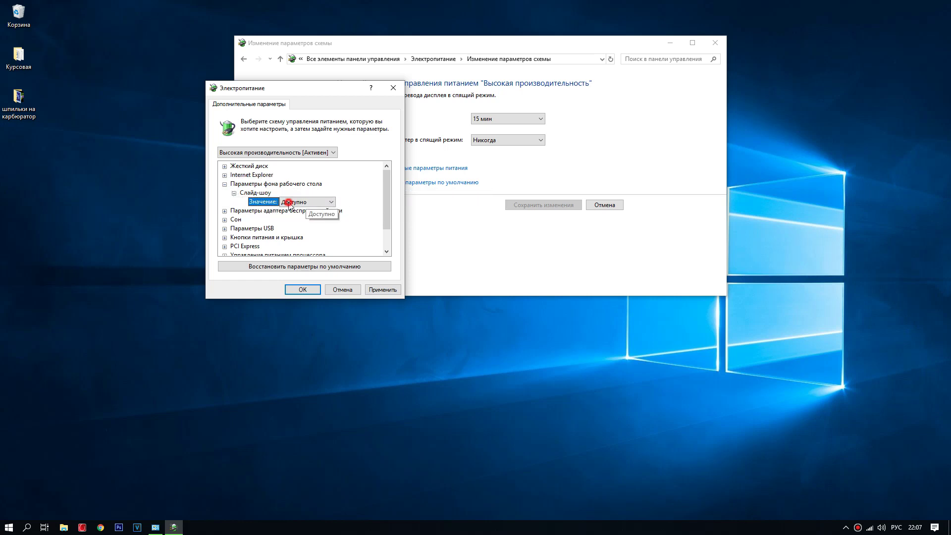
click(331, 204)
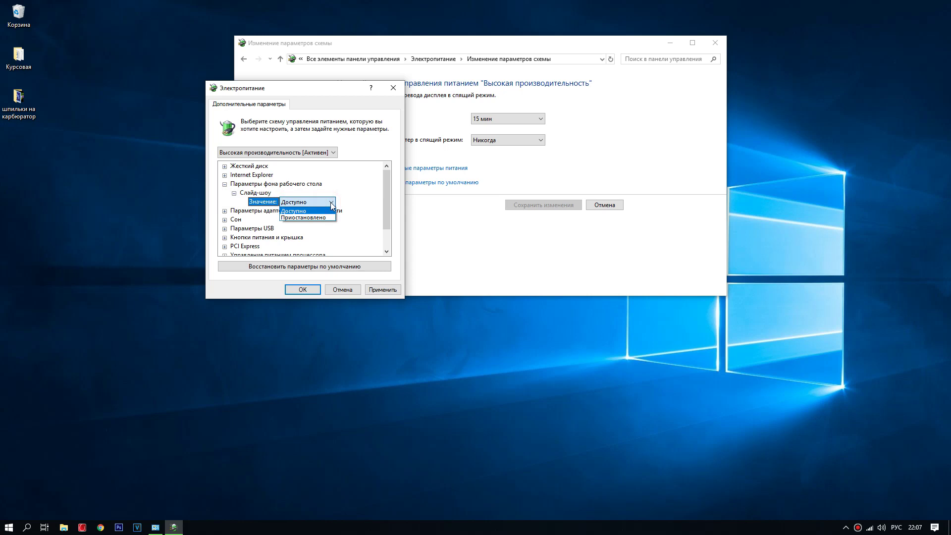
click(224, 184)
click(224, 184)
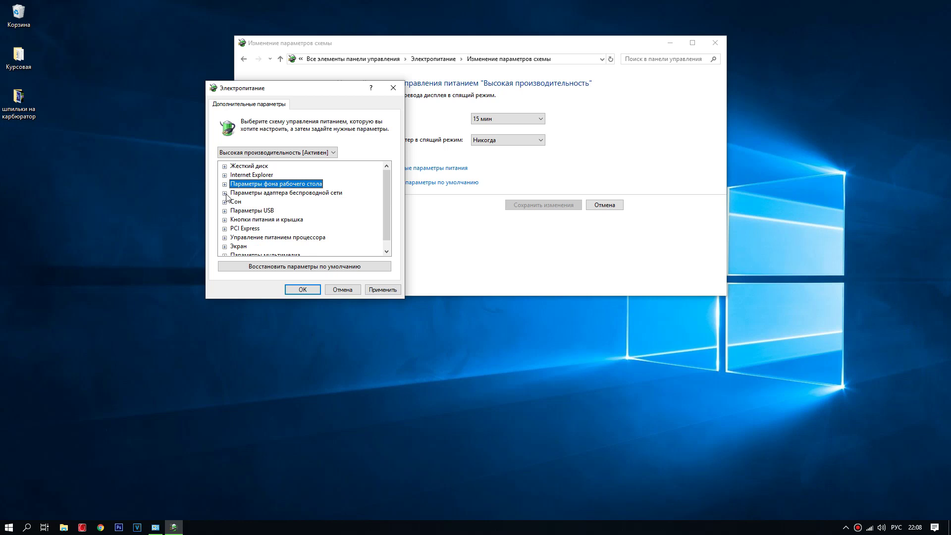
Select Максимальная производительность as the wireless adapter's power saving mode and collapse the Параметры адаптера беспроводной сети group
click(224, 193)
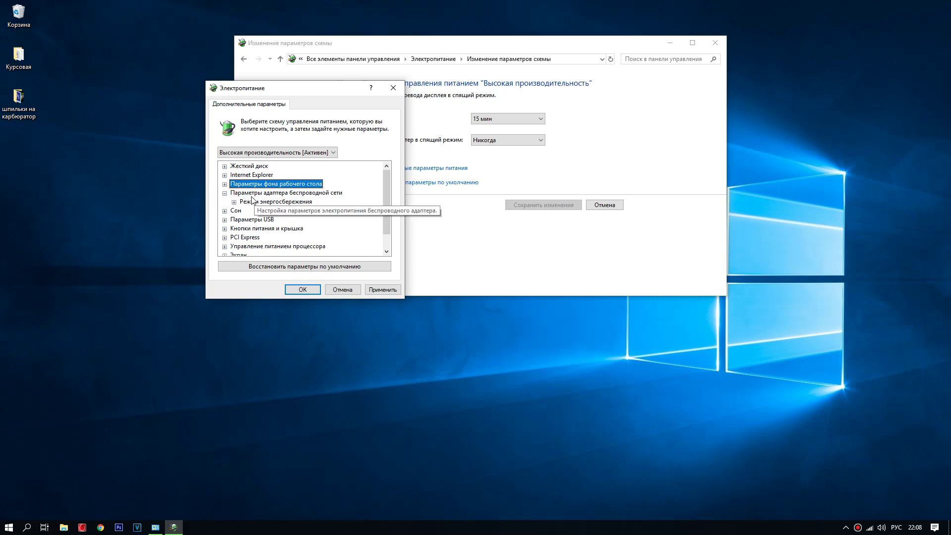
click(234, 202)
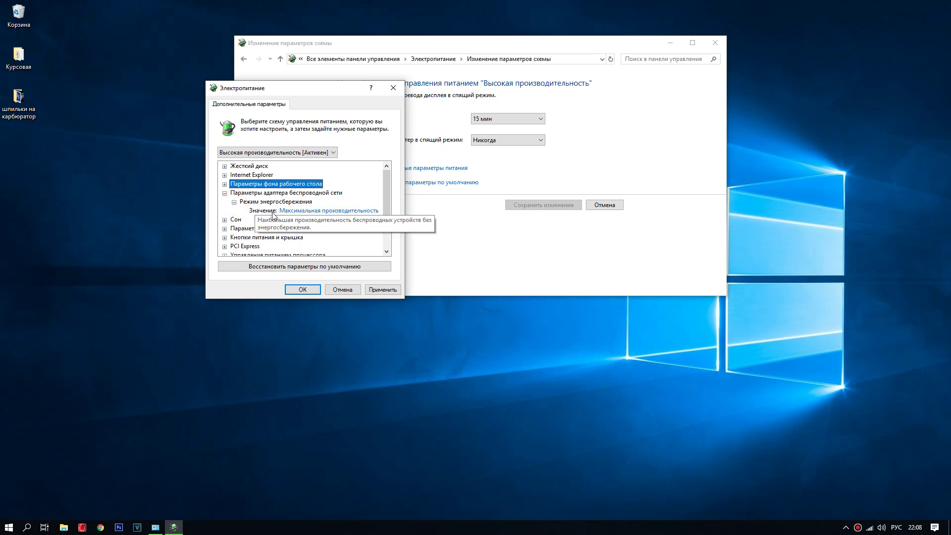
click(303, 211)
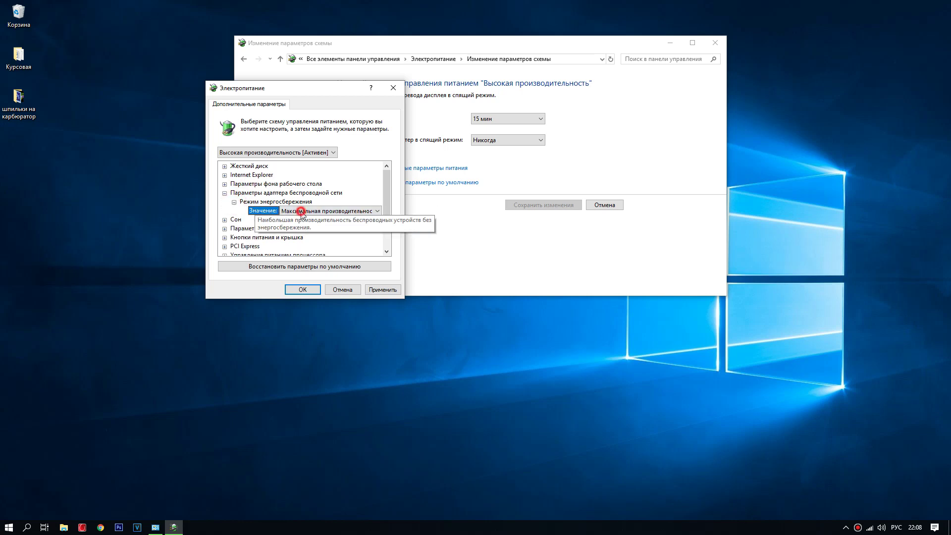
click(379, 212)
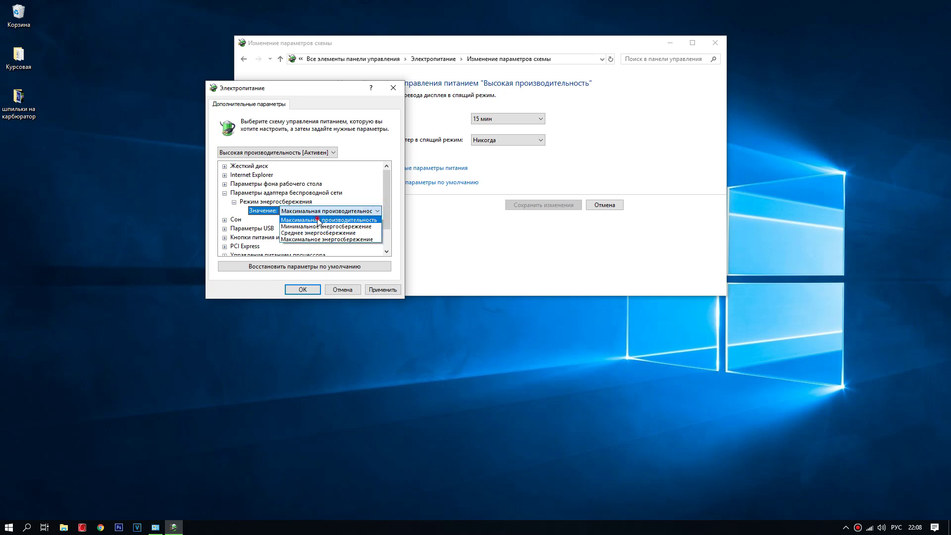
click(286, 218)
click(225, 193)
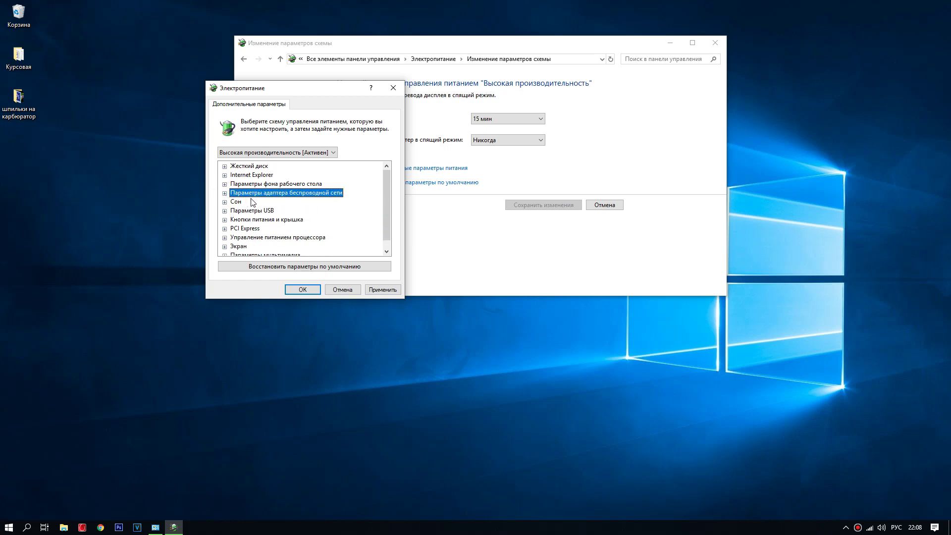
Examine the hybrid sleep, hibernation delay and wake timer settings in the Сон group
click(225, 202)
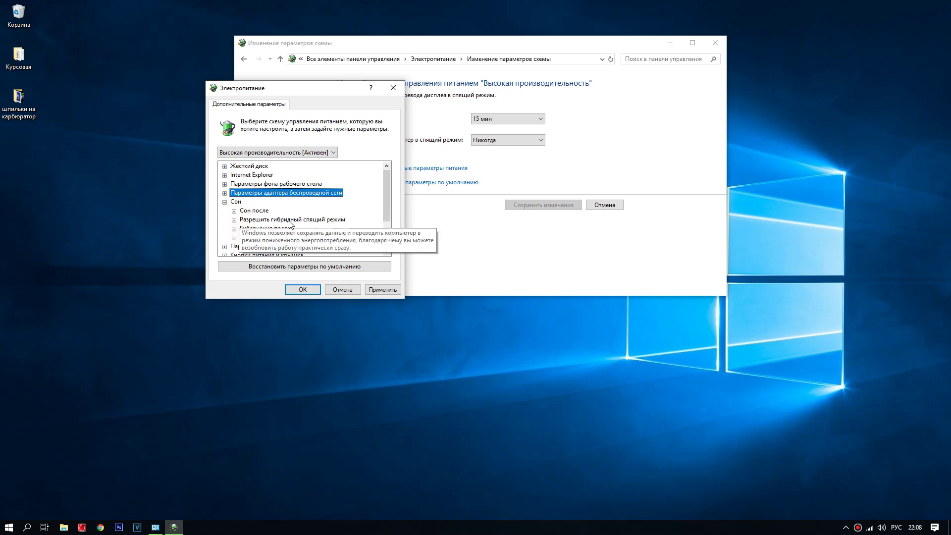
click(233, 219)
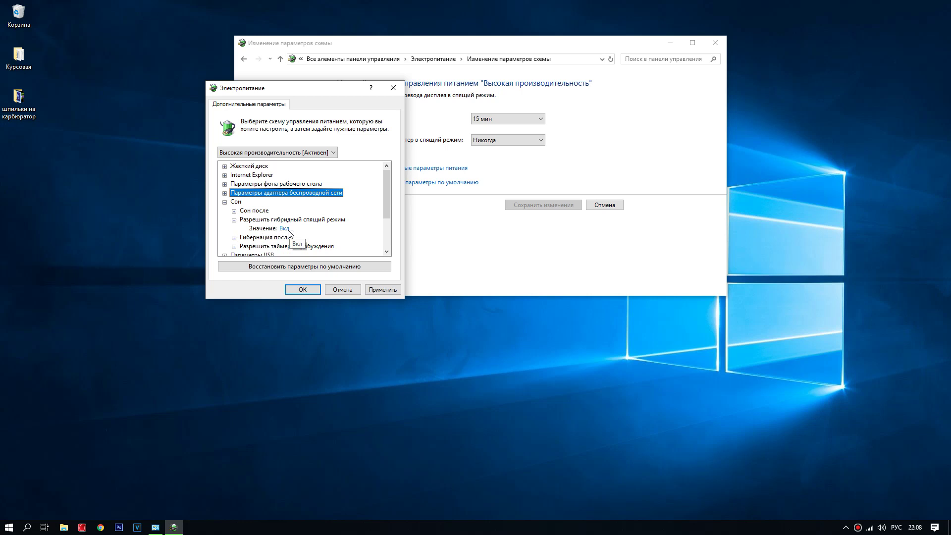
click(234, 219)
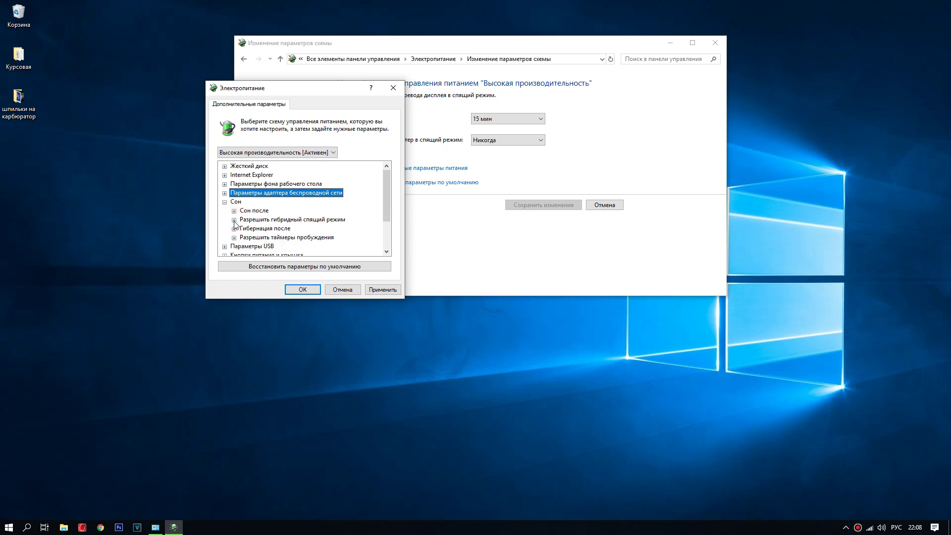
click(235, 229)
click(234, 228)
click(234, 229)
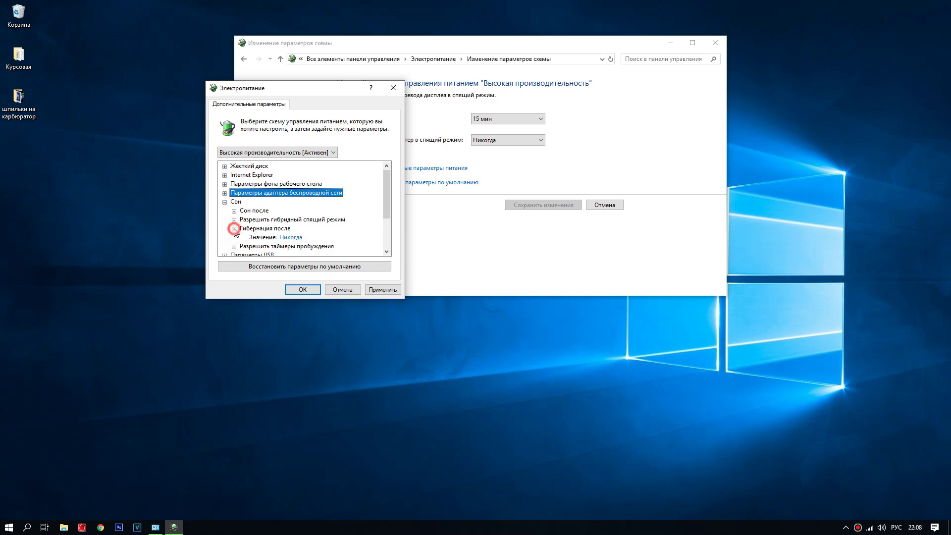
click(234, 228)
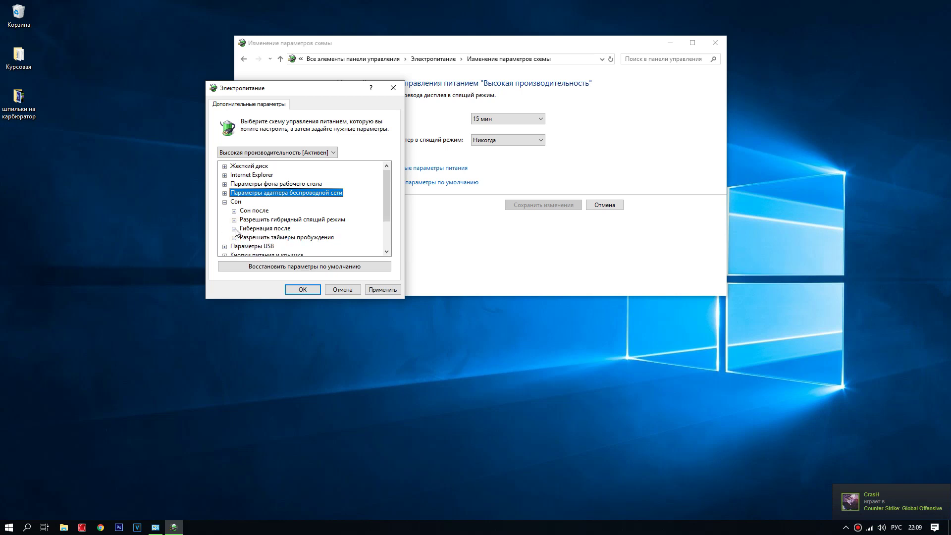
scroll(235, 231, down, 1)
click(233, 211)
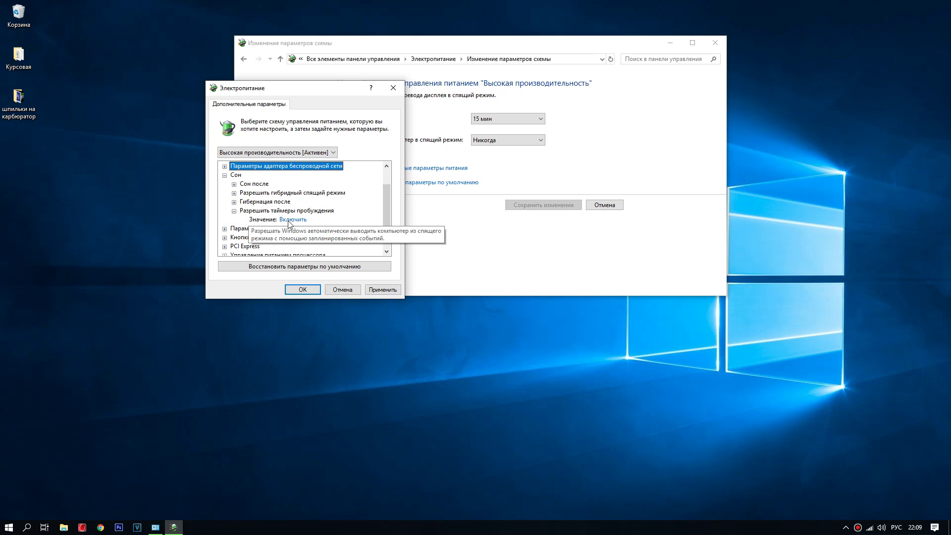
click(234, 211)
Examine the USB port temporary disconnection setting in the Параметры USB group, then collapse the group
click(225, 220)
click(234, 229)
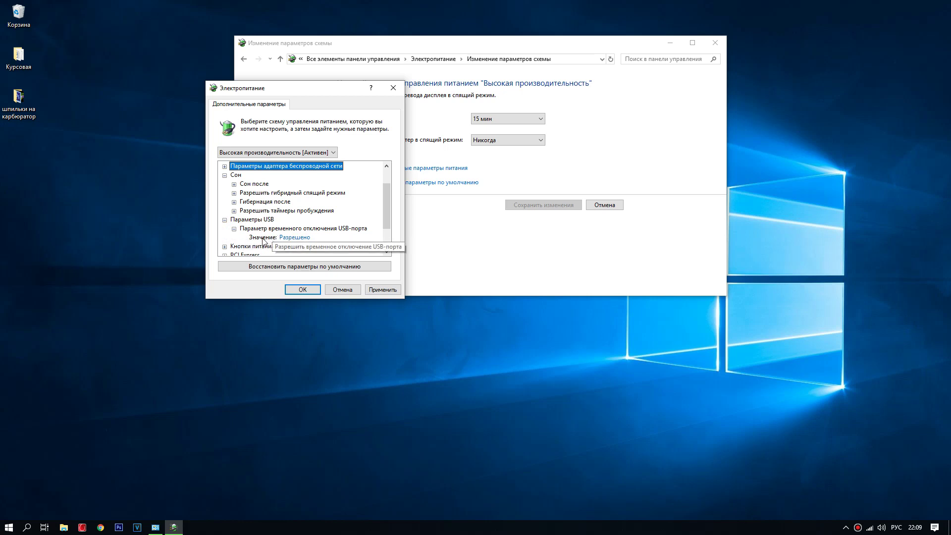
click(289, 238)
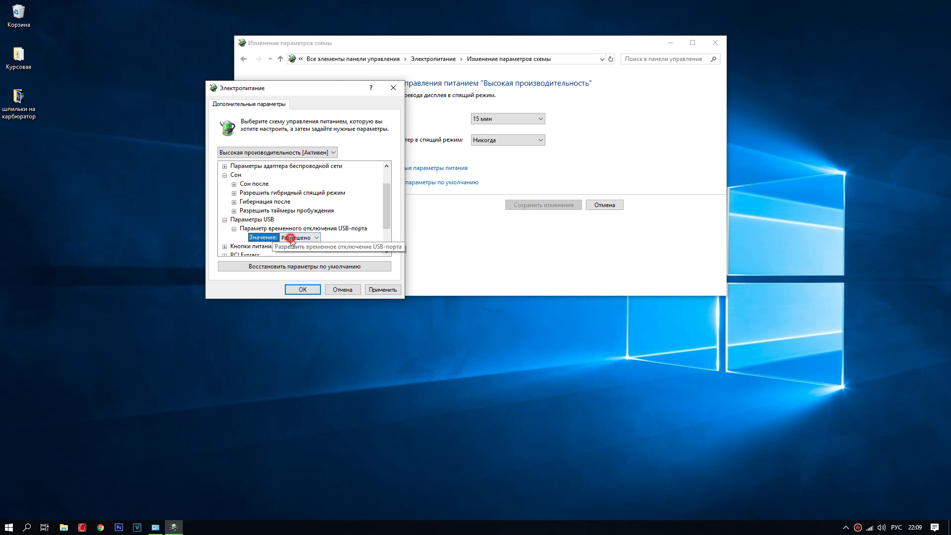
click(317, 238)
click(316, 238)
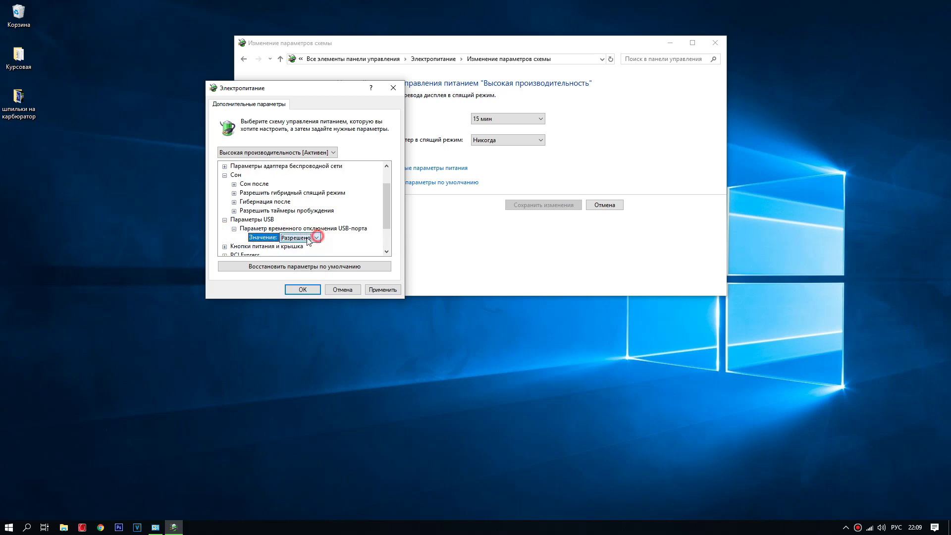
click(233, 229)
click(225, 220)
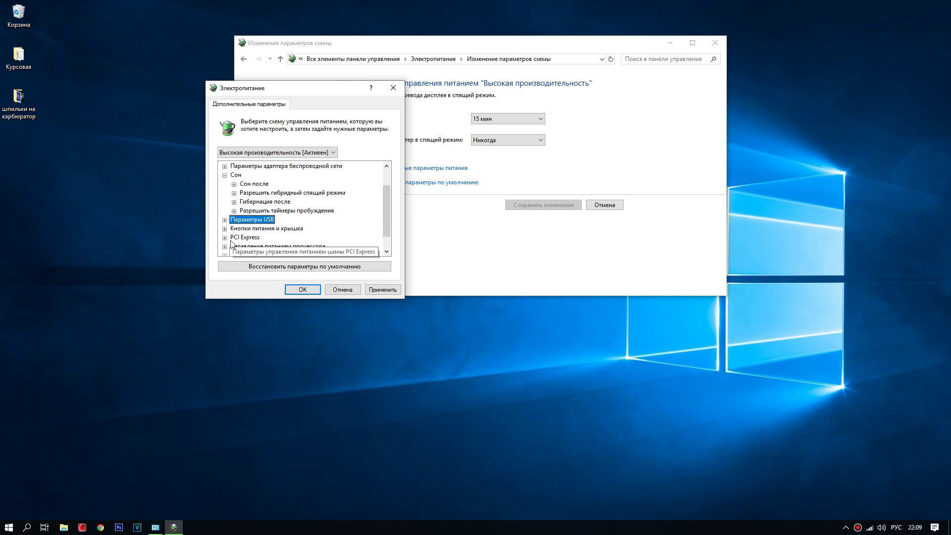
Examine the power button action in the Кнопки питания и крышка group, then collapse the group
scroll(225, 230, down, 1)
click(224, 211)
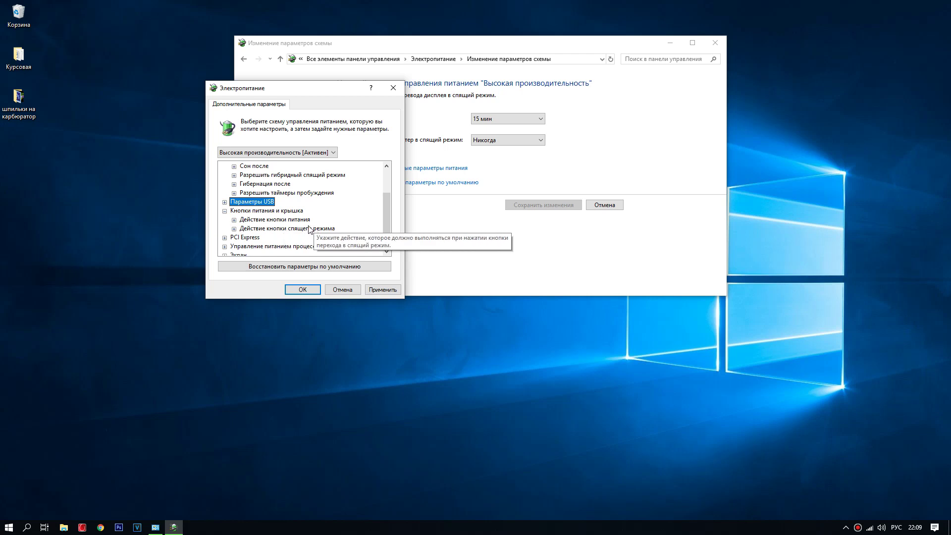
click(234, 220)
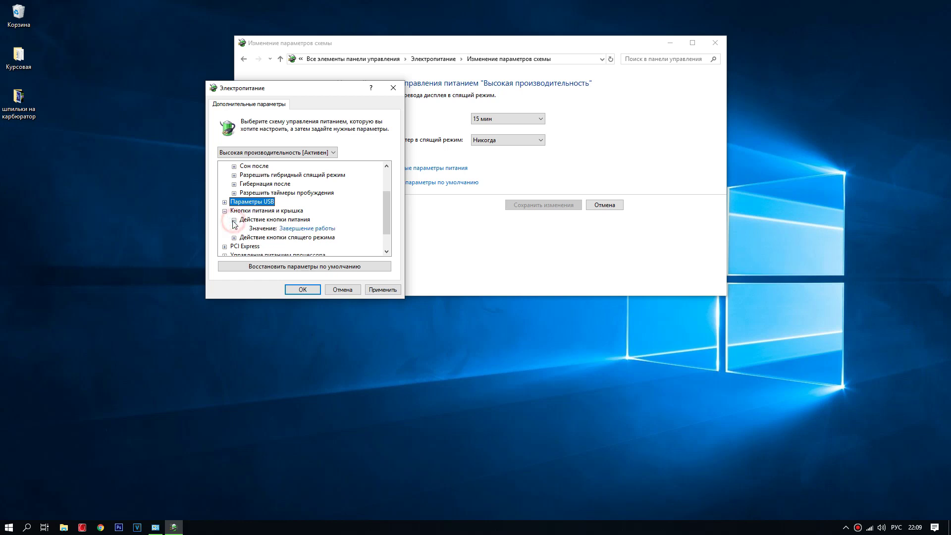
click(234, 220)
click(225, 210)
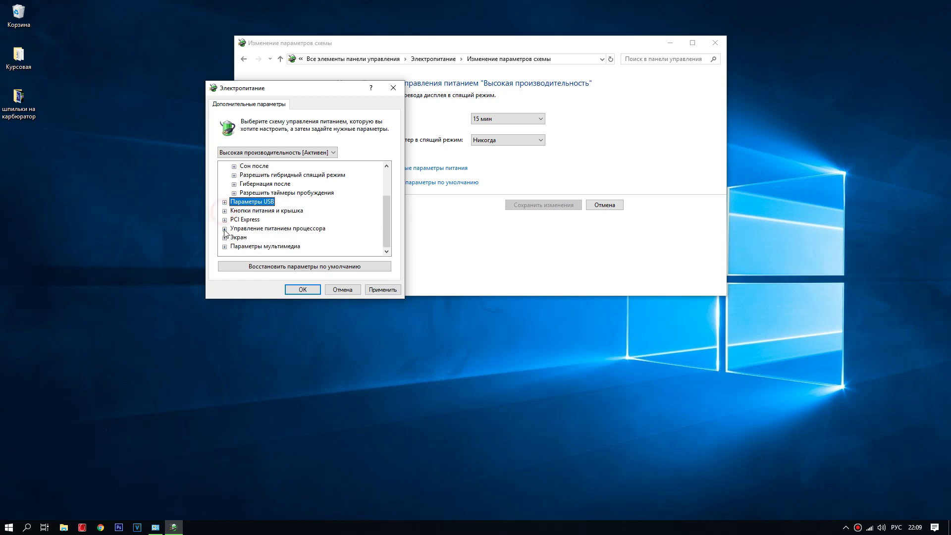
Examine the link state power management options in the PCI Express group, then collapse the group
click(225, 219)
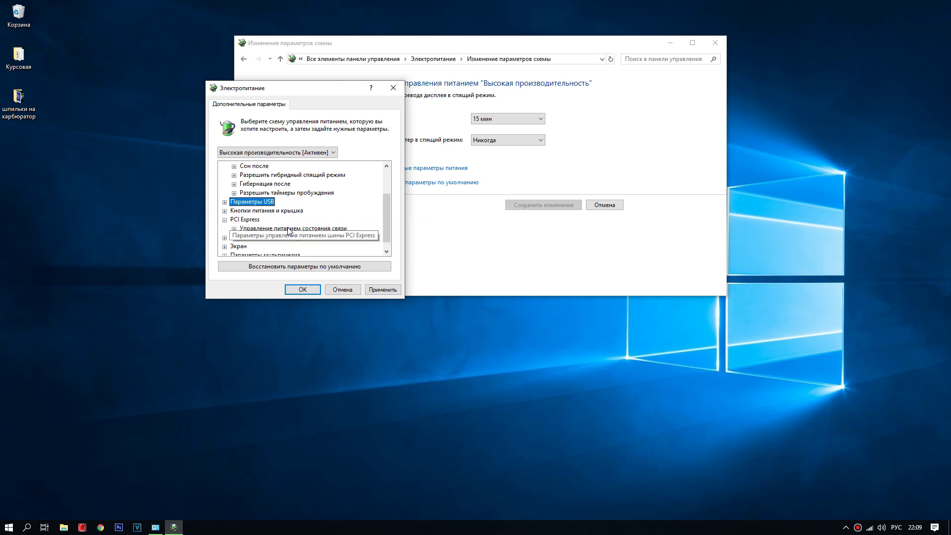
click(234, 229)
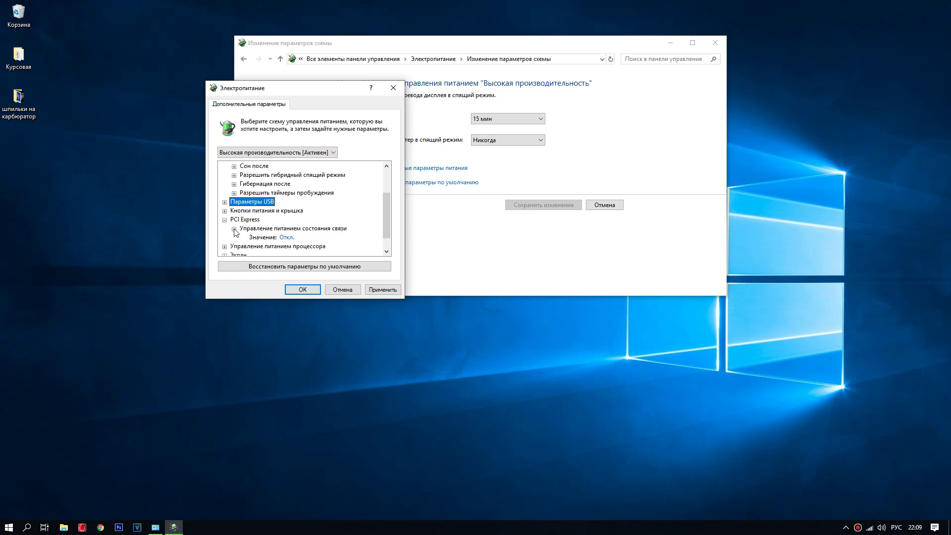
click(288, 238)
click(348, 238)
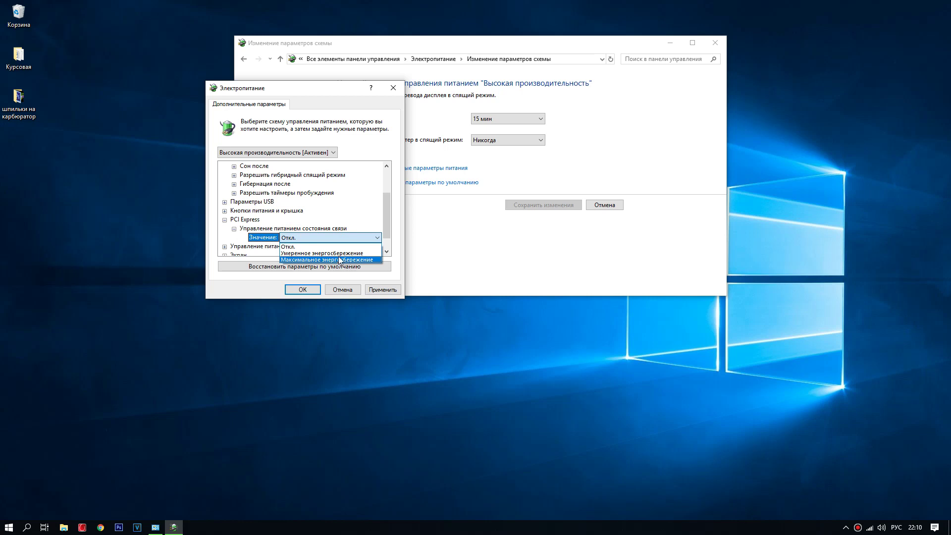
click(225, 221)
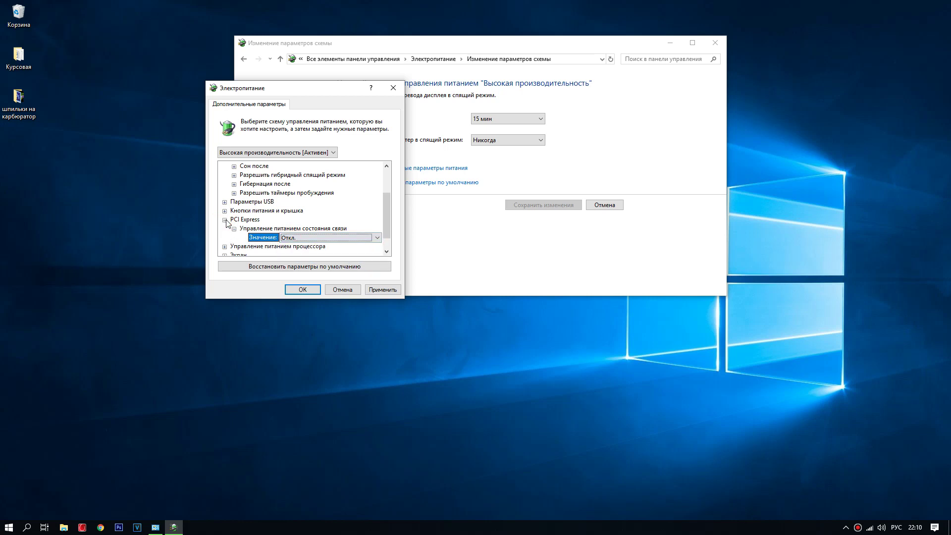
click(224, 220)
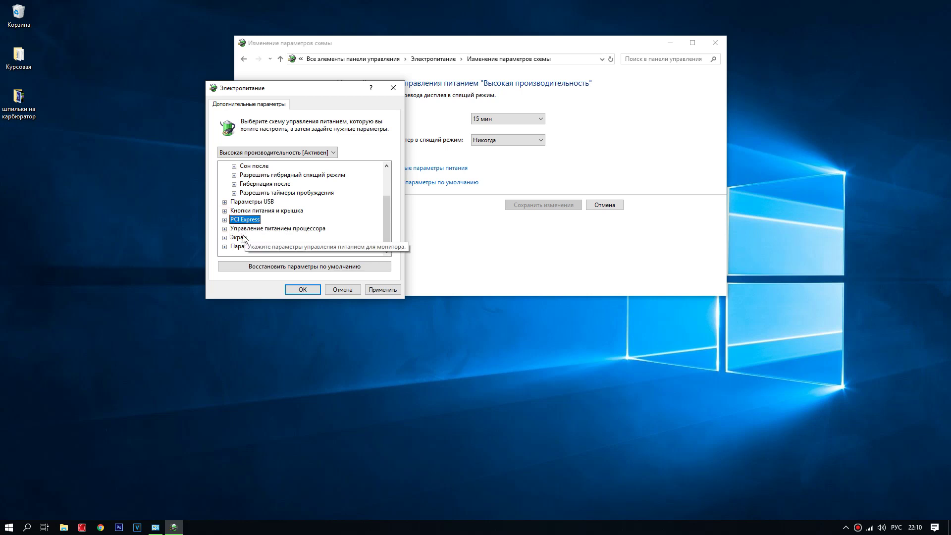
Examine the minimum processor state in the Управление питанием процессора group
click(224, 229)
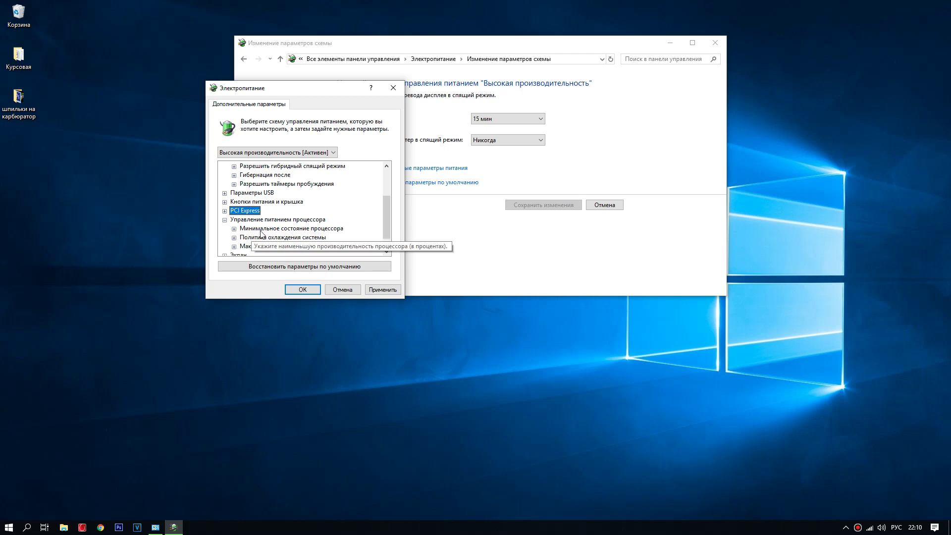
click(234, 230)
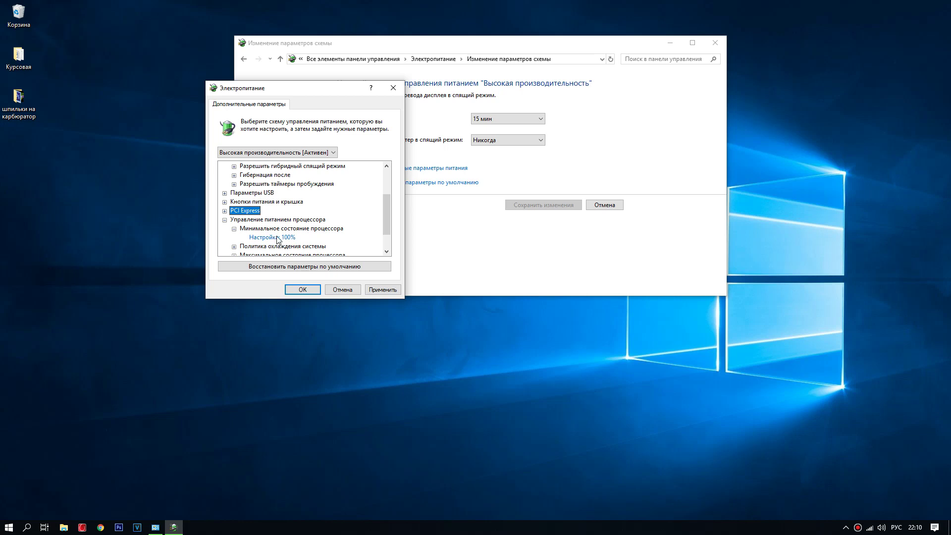
click(234, 229)
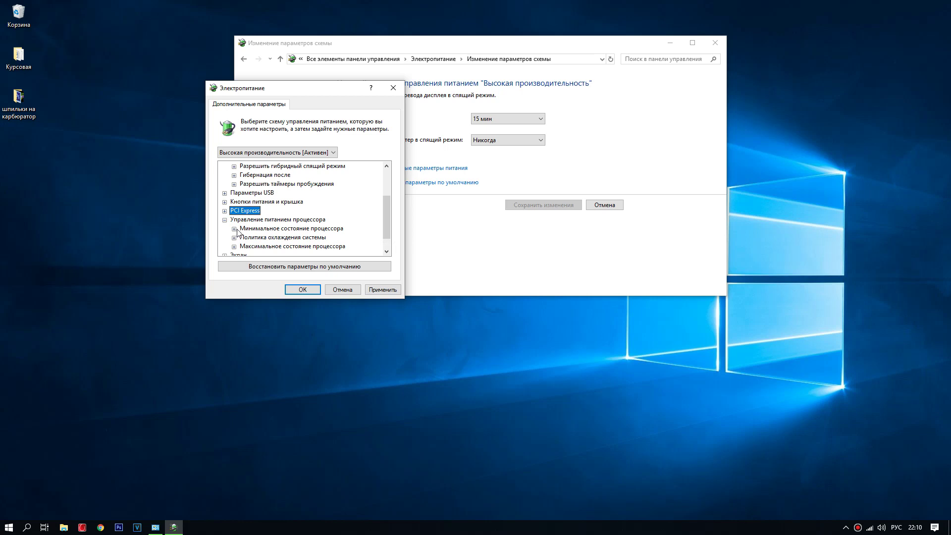
click(234, 228)
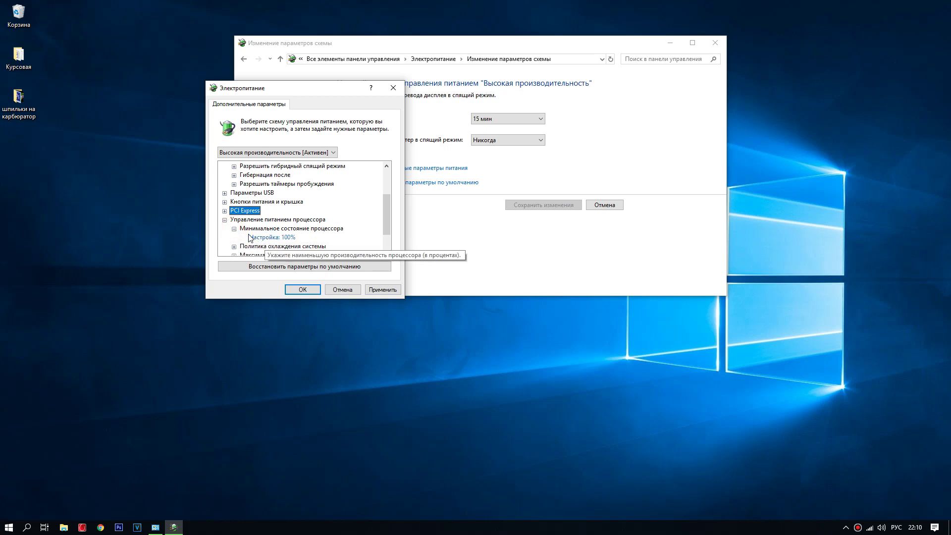
click(234, 228)
Examine the system cooling policy and the maximum processor state in the processor power management group
click(234, 238)
scroll(243, 243, down, 1)
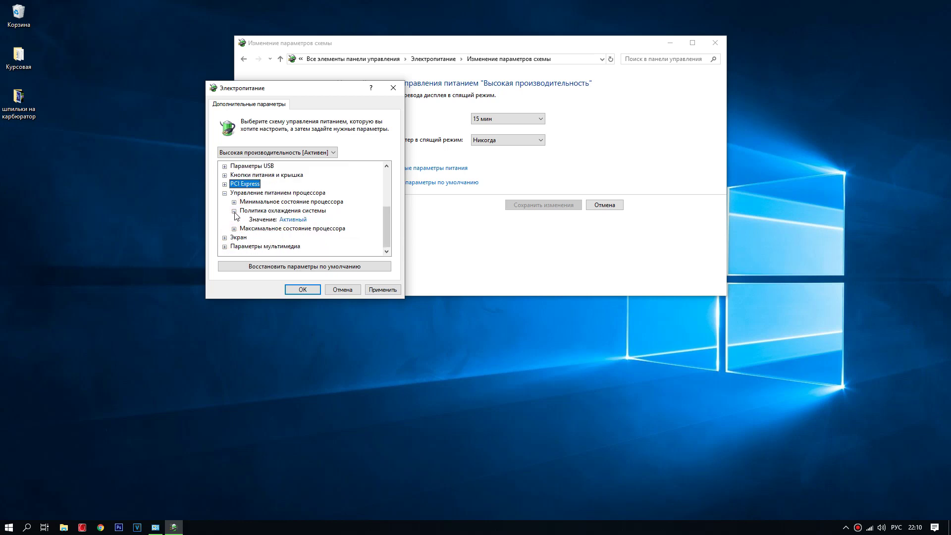
click(235, 212)
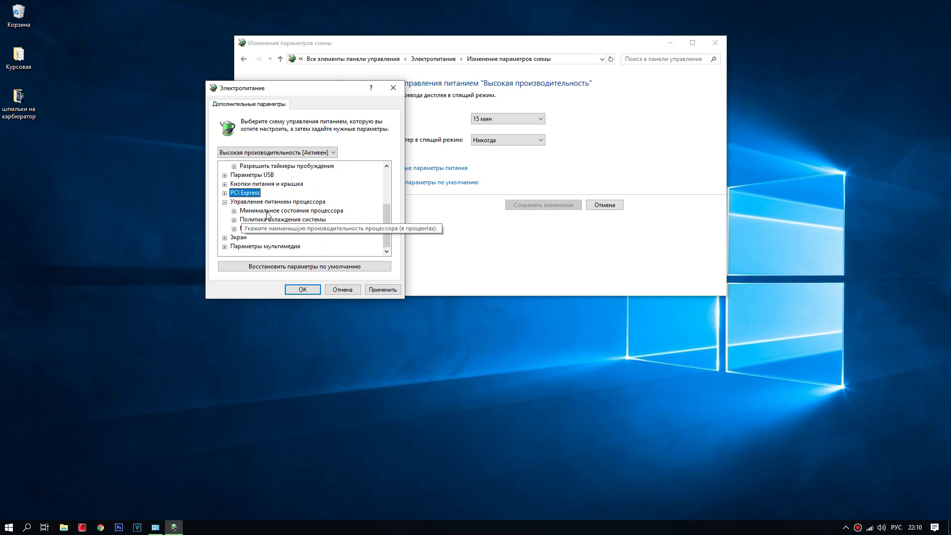
click(234, 228)
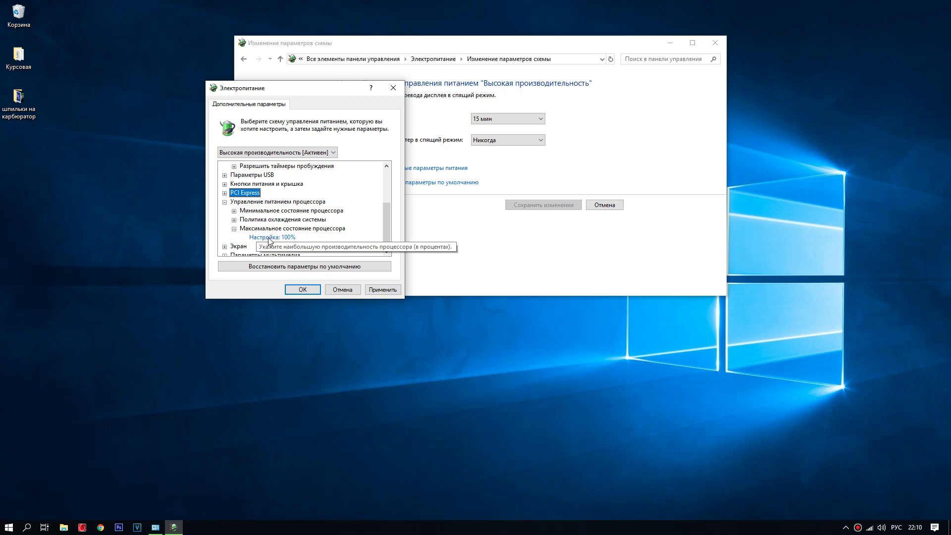
click(234, 229)
Examine the Отключать экран через setting in the Экран group
click(224, 237)
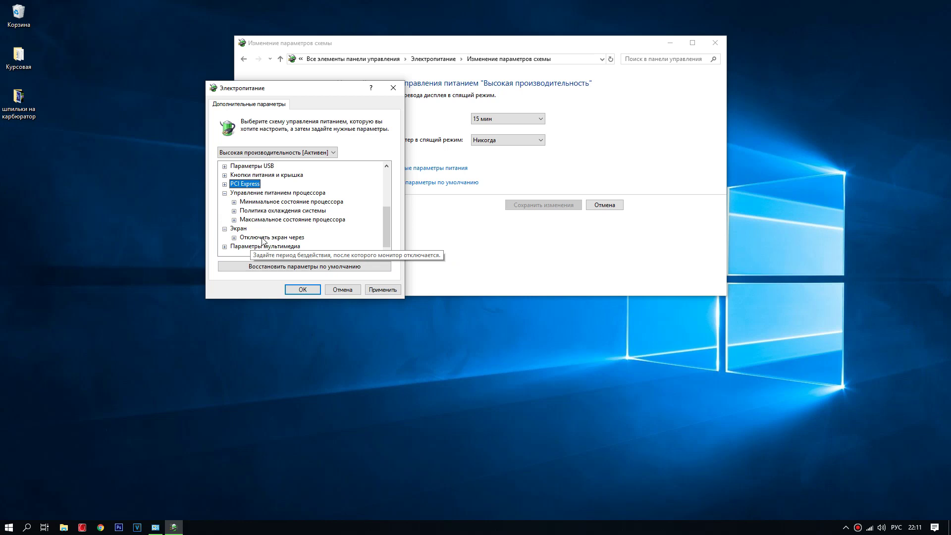
click(234, 238)
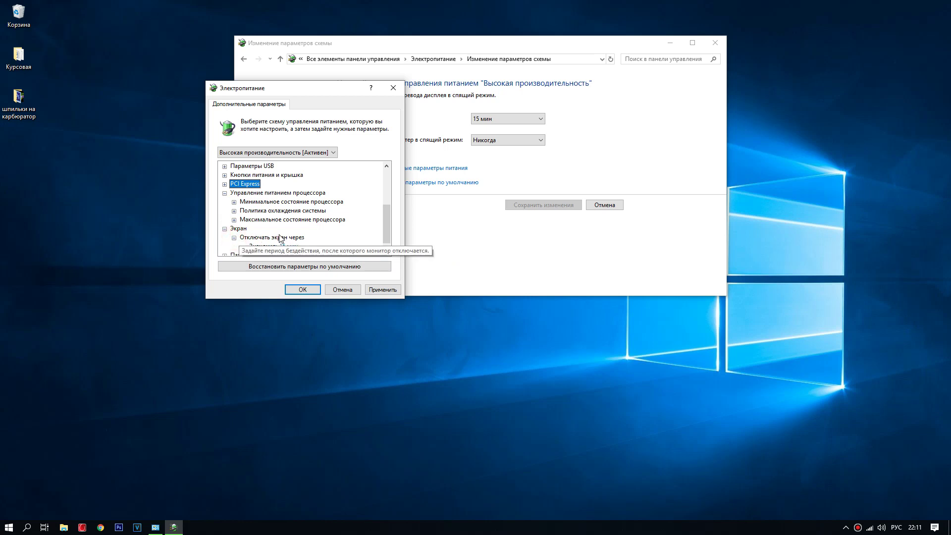
click(233, 238)
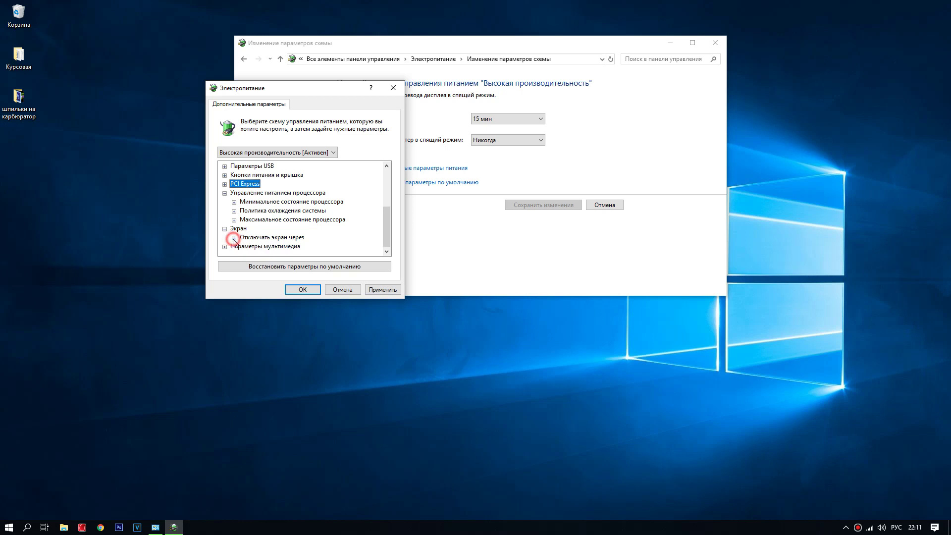
click(234, 238)
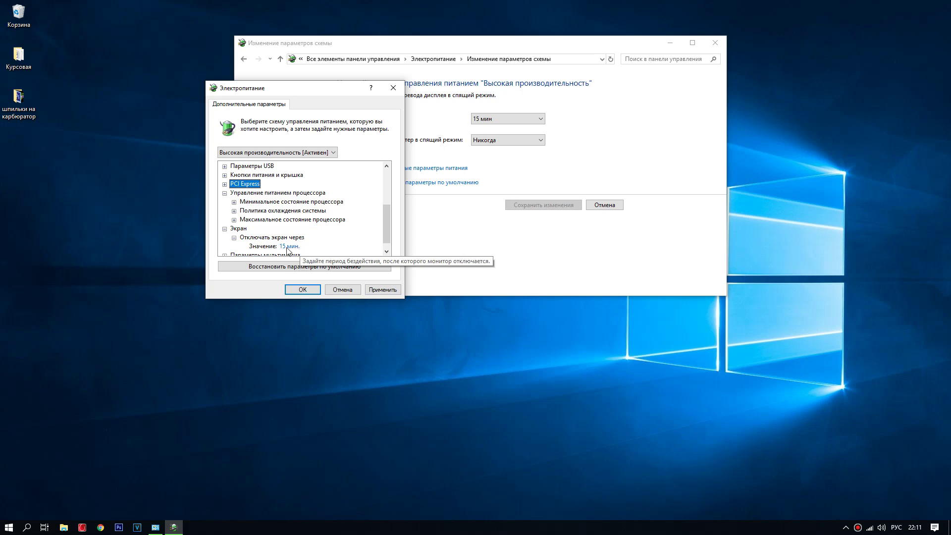
click(234, 237)
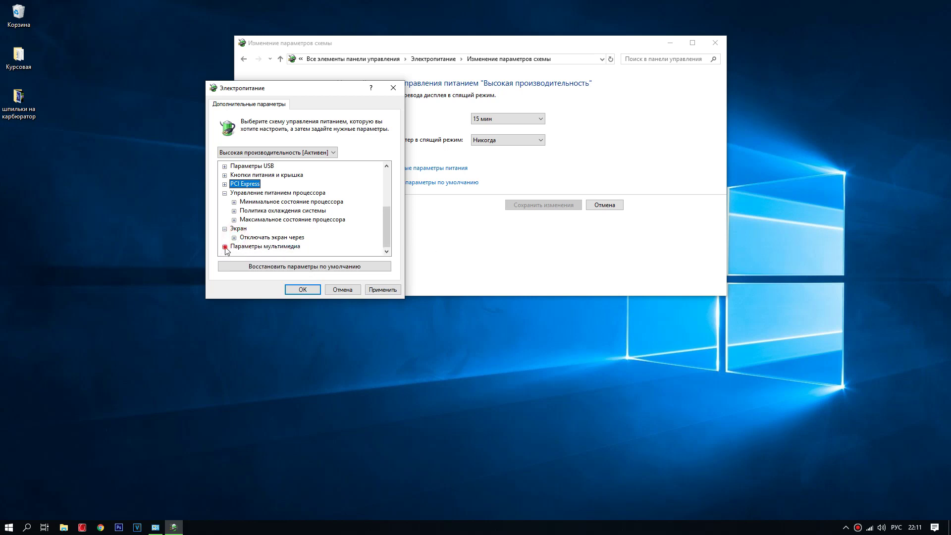
Examine the При общем доступе к мультимедиа setting in the Параметры мультимедиа group
click(225, 247)
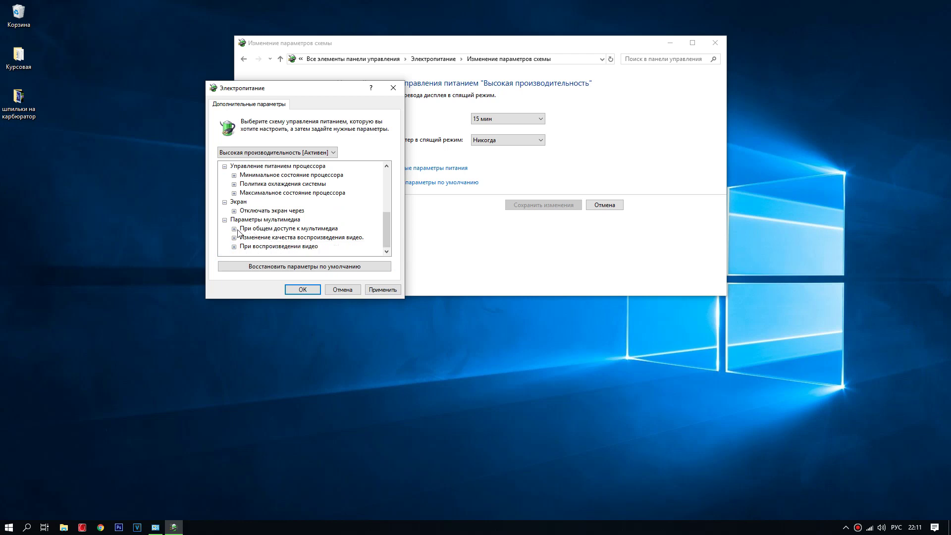
click(234, 238)
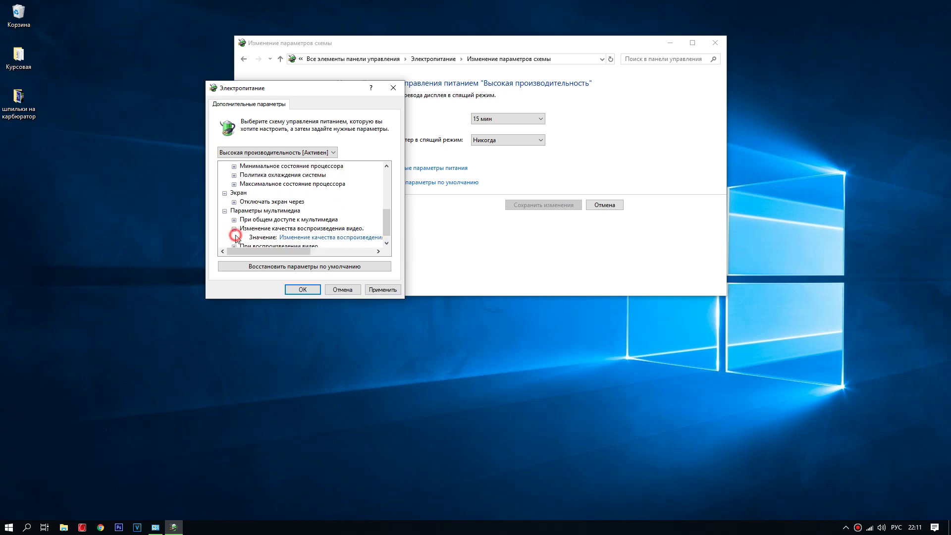
click(234, 229)
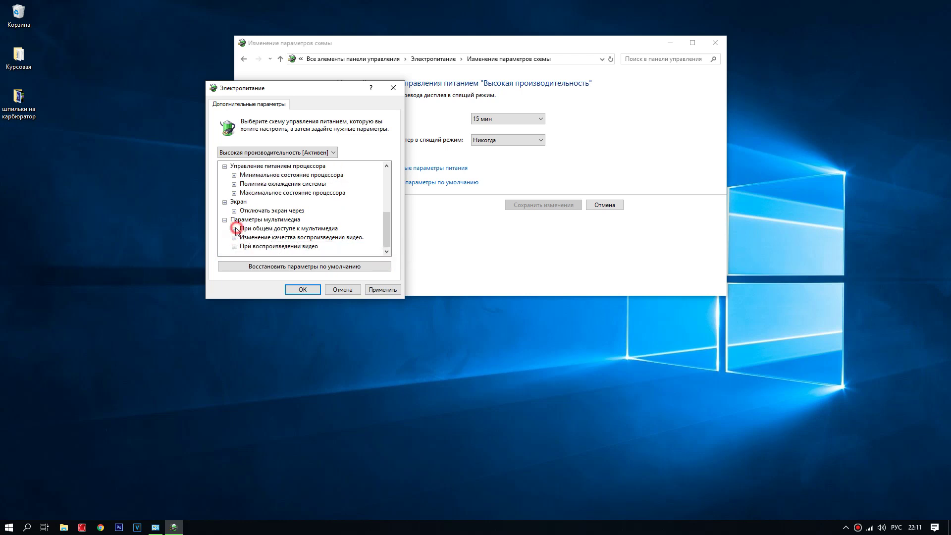
click(234, 229)
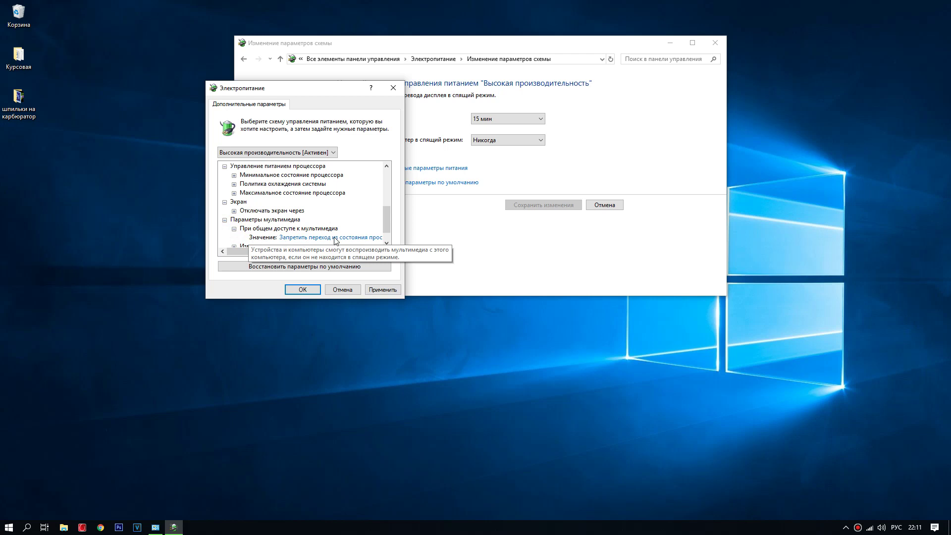
click(235, 229)
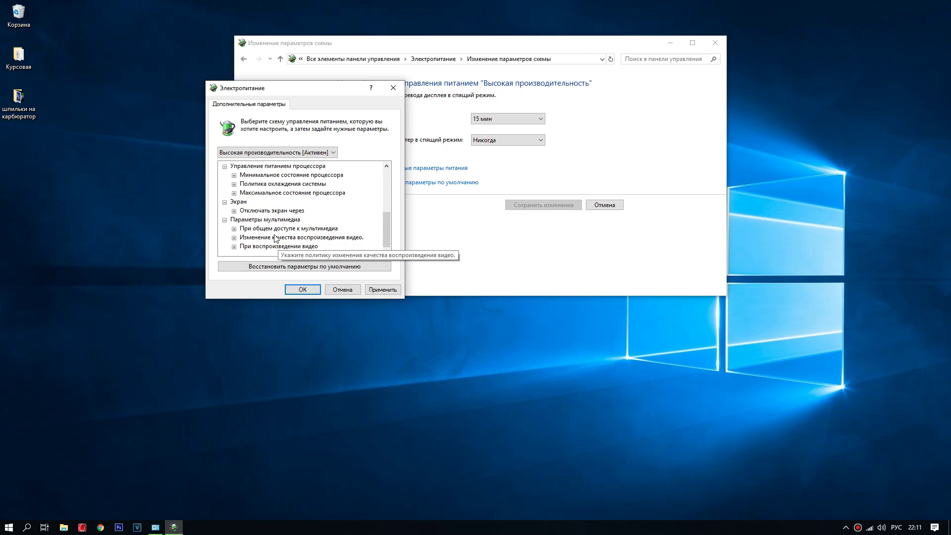
Examine the available options for Изменение качества воспроизведения видео in the Параметры мультимедиа group
click(234, 237)
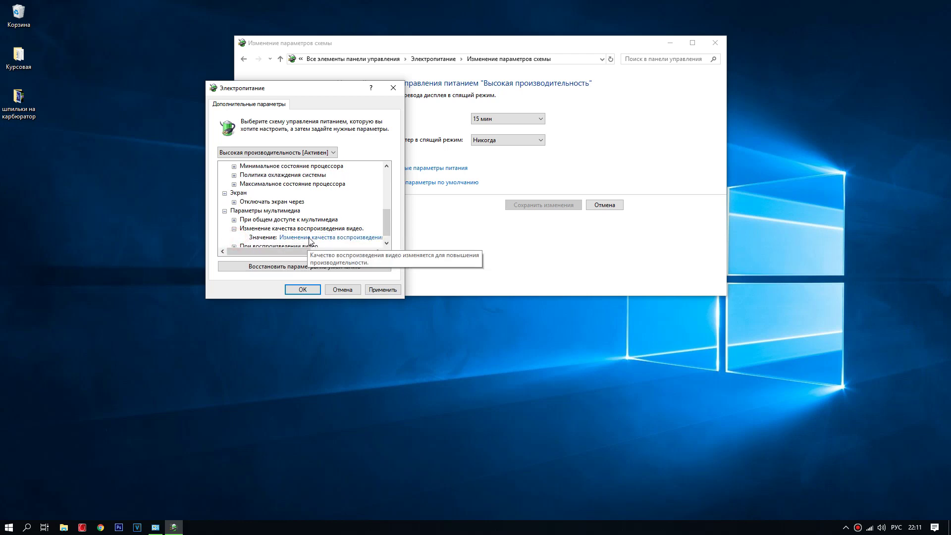
click(270, 239)
click(376, 238)
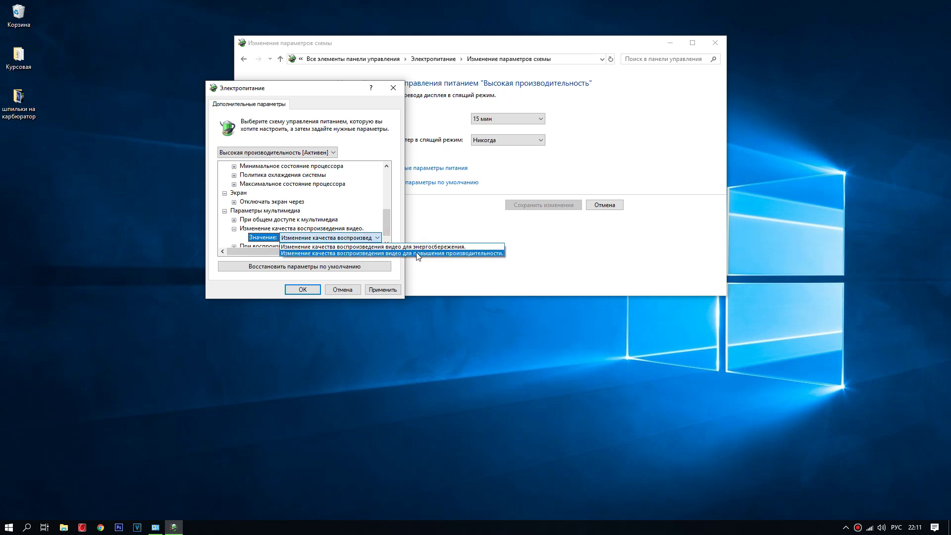
click(234, 228)
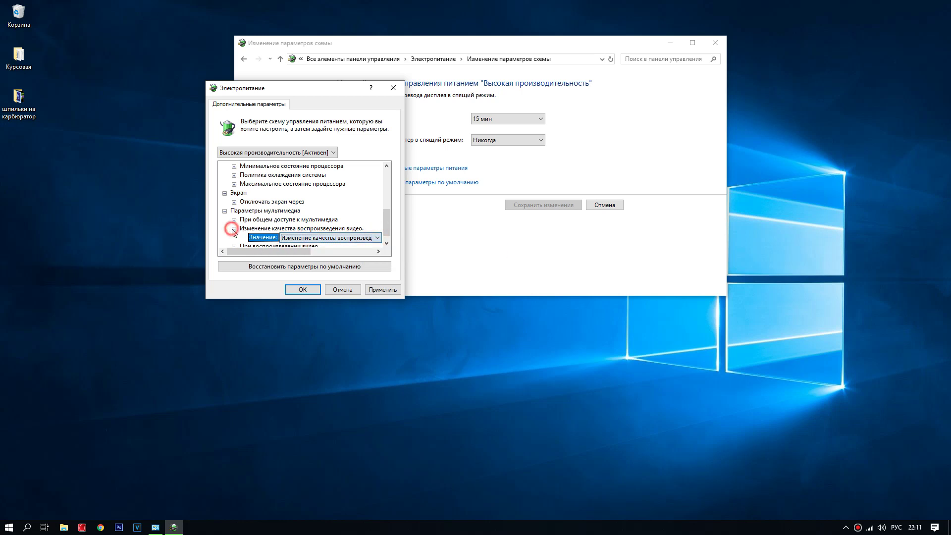
Collapse the multimedia, processor power management and Экран groups, and apply the changed parameters of the Высокая производительность plan
click(224, 210)
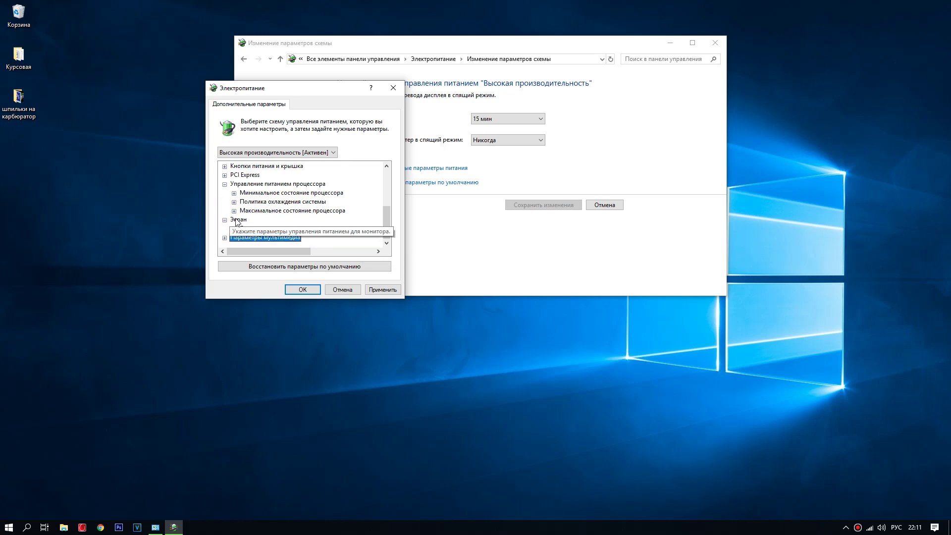
click(224, 183)
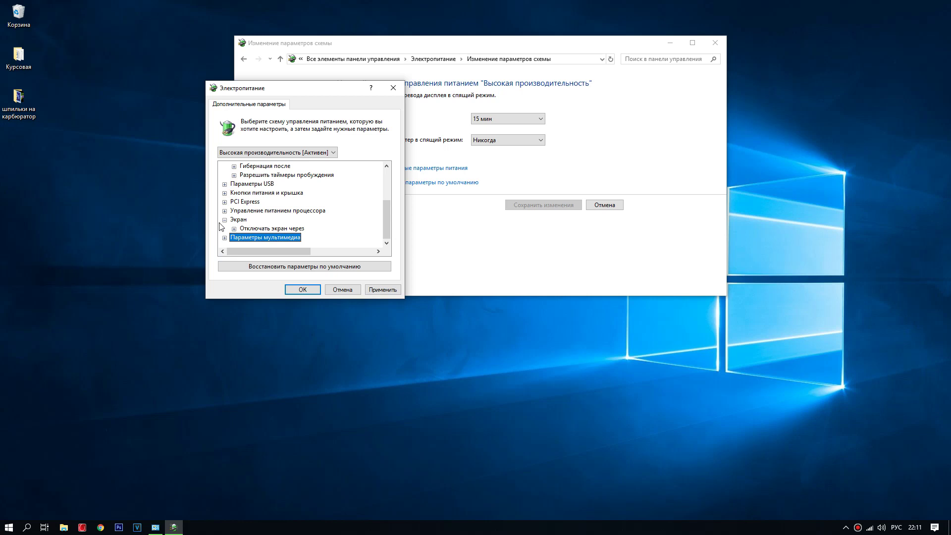
click(224, 219)
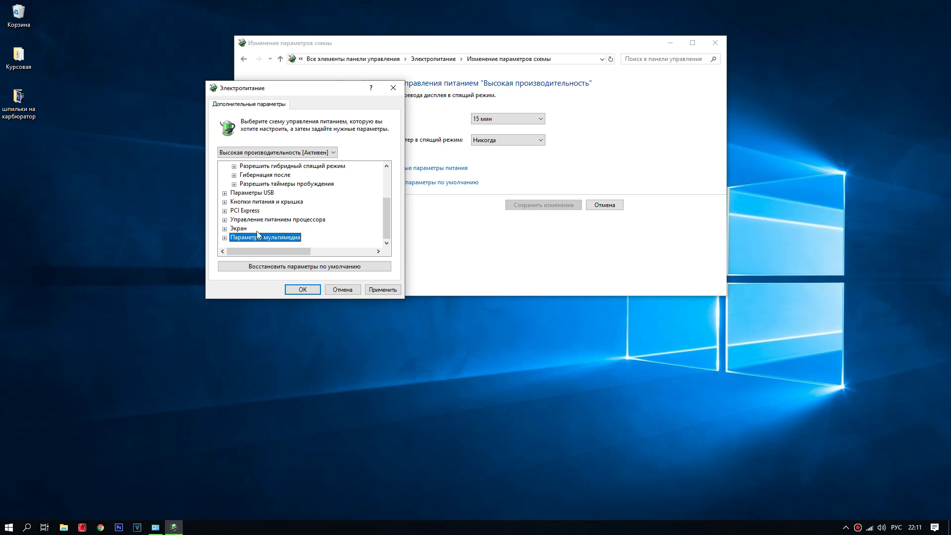
scroll(254, 243, up, 2)
key(alt+p)
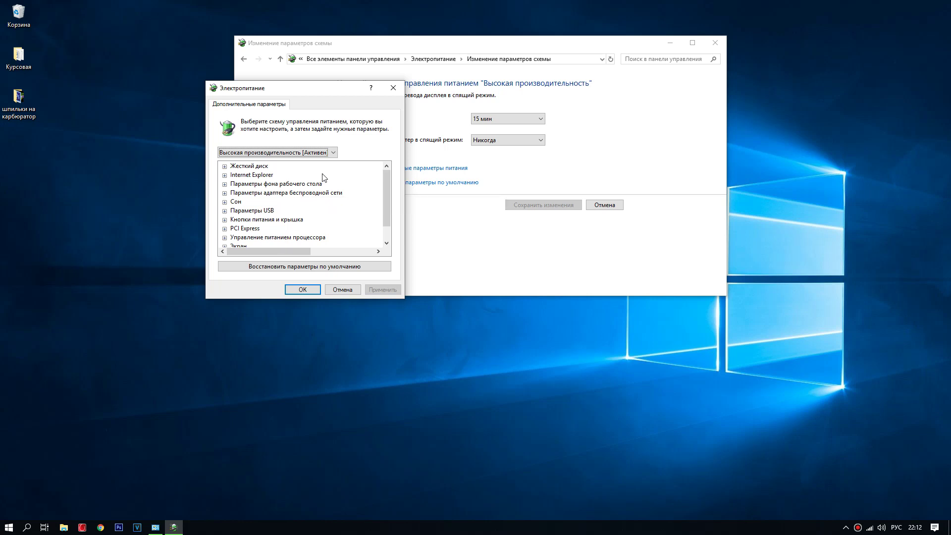
Show the additional parameters of the Сбалансированная plan, followed by those of the Экономия энергии plan
click(334, 153)
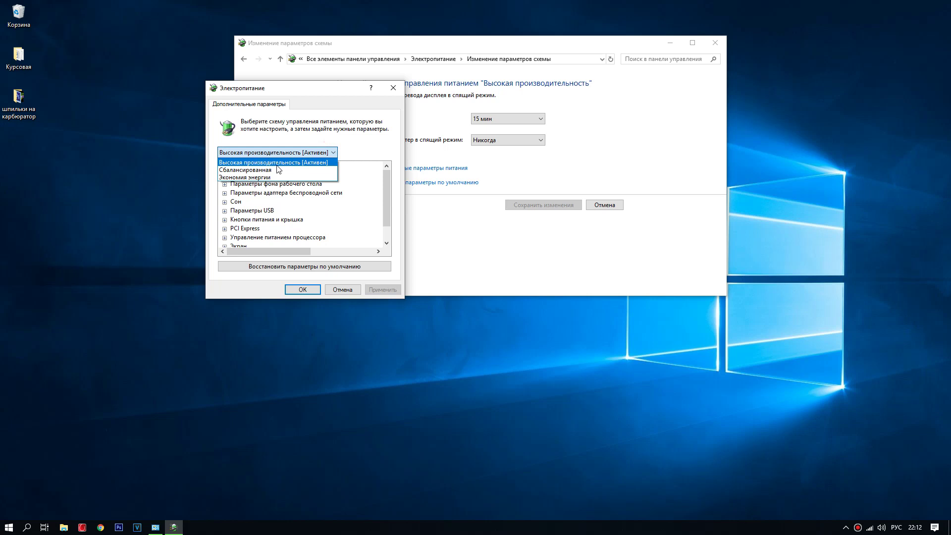
click(257, 170)
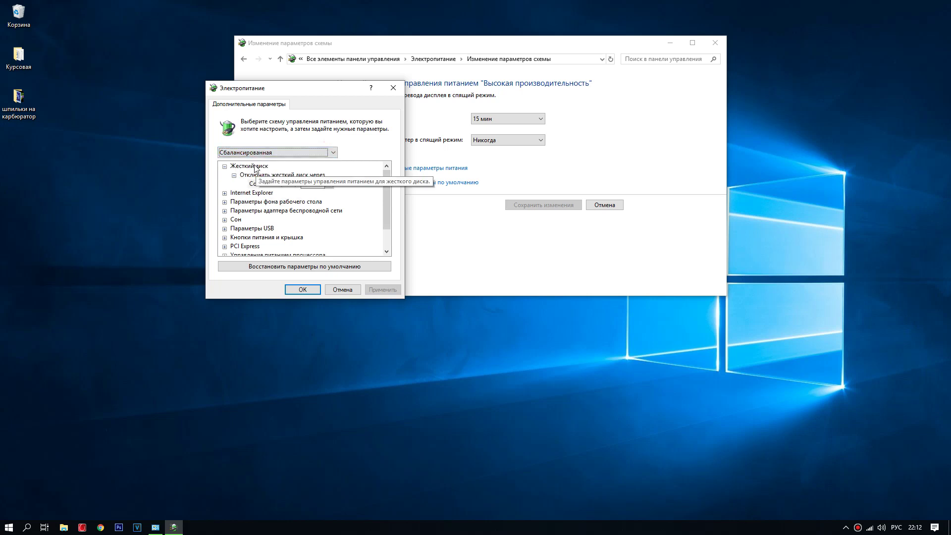
click(250, 156)
click(246, 177)
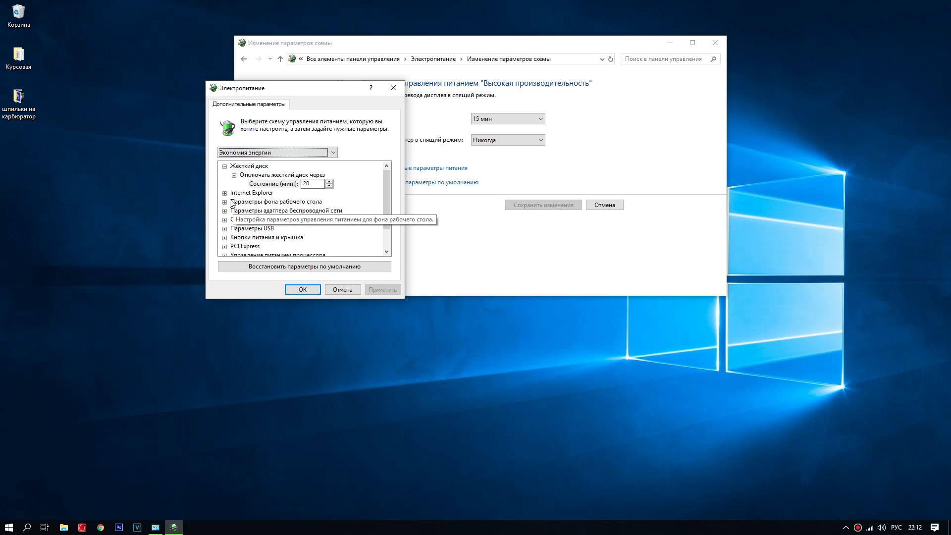
Examine the minimum processor state of the Экономия энергии plan
scroll(255, 229, down, 1)
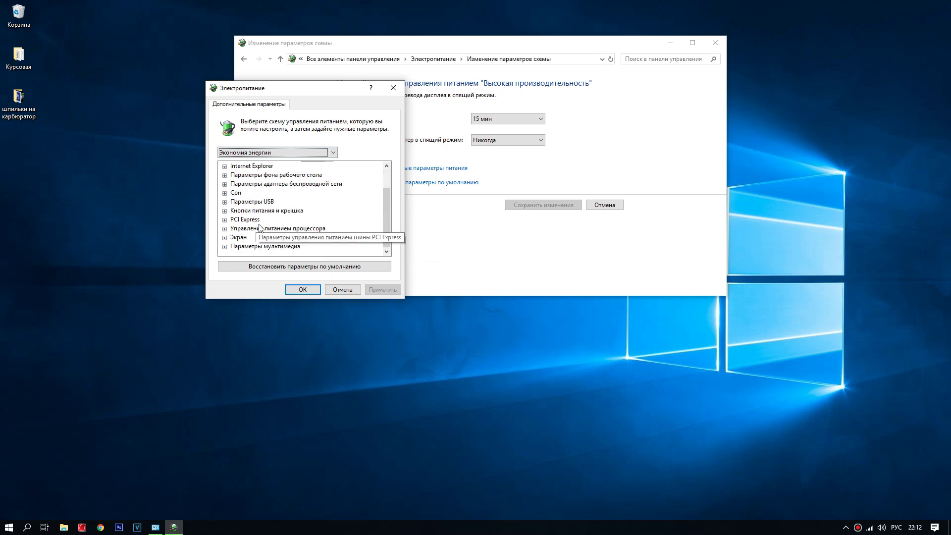
click(226, 228)
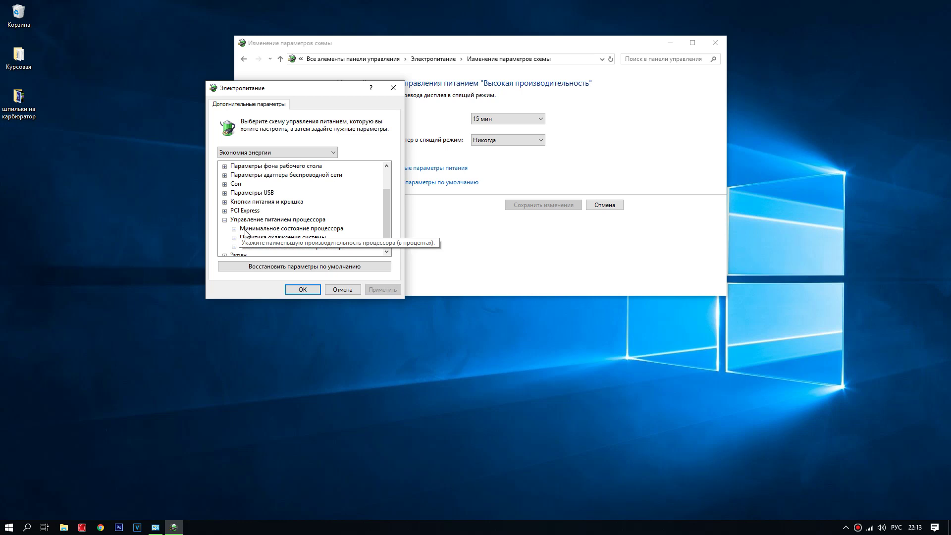
click(233, 228)
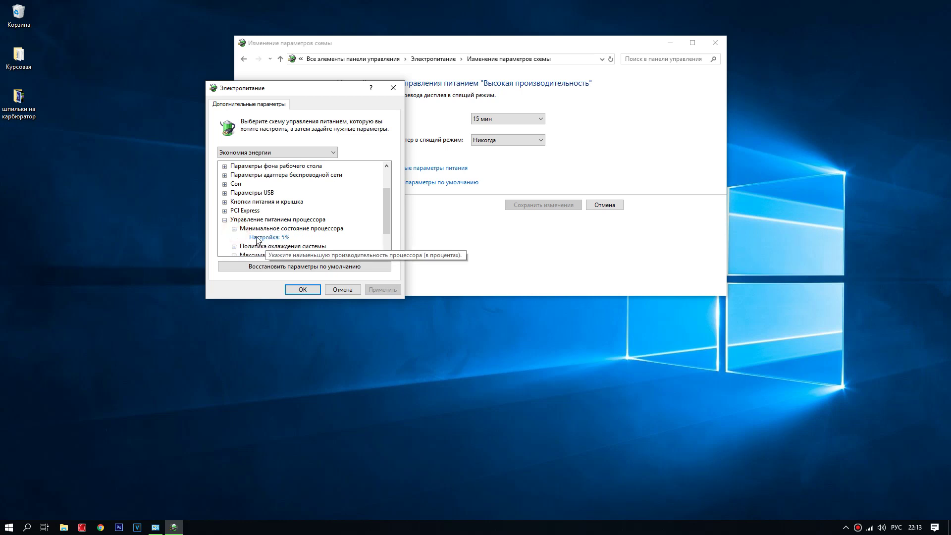
Examine the system cooling policy and the maximum processor state of the Экономия энергии plan, collapsing each entry after viewing
click(233, 228)
click(234, 237)
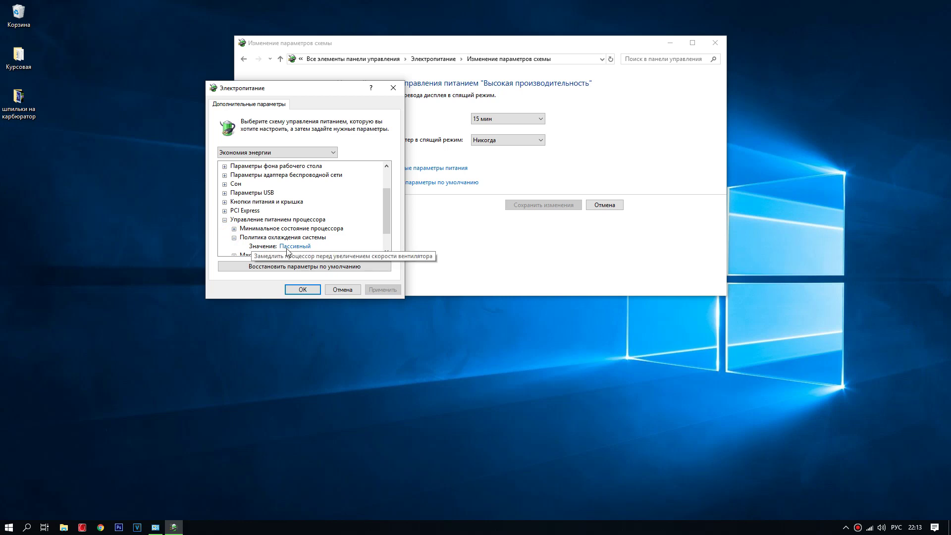
click(234, 237)
click(233, 246)
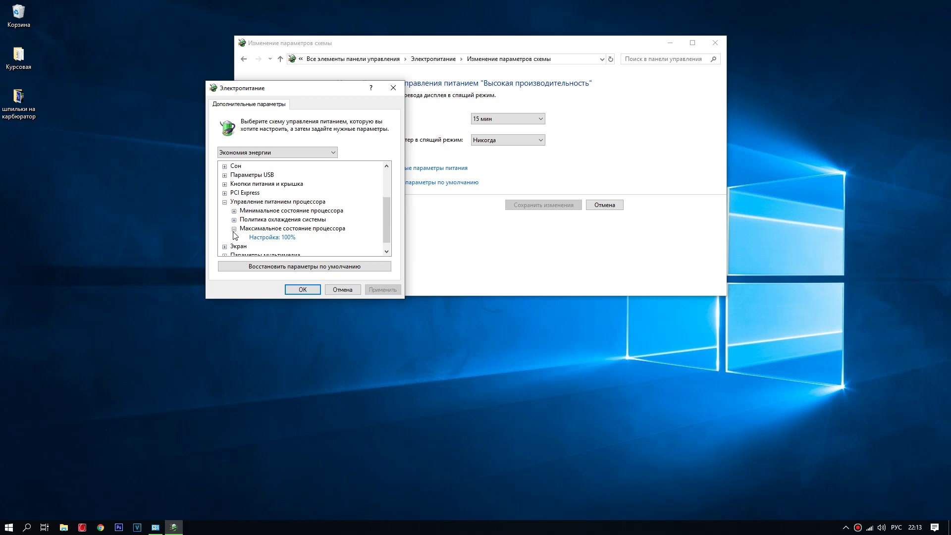
click(234, 229)
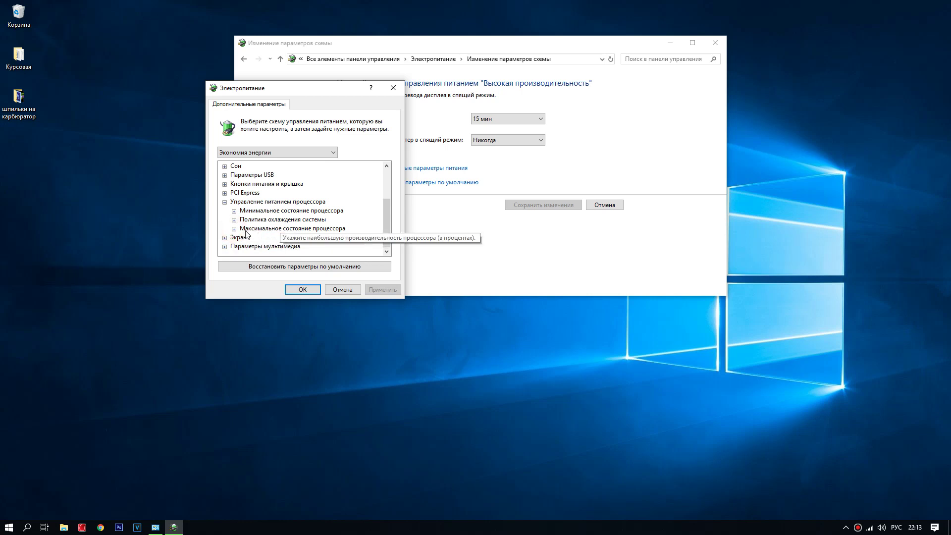
click(225, 237)
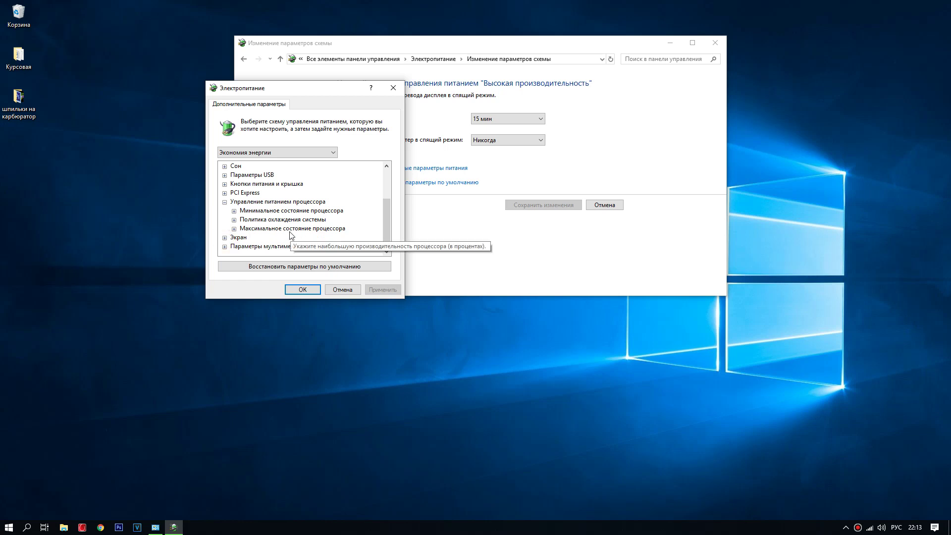
Return to the additional parameters of the Высокая производительность plan and accept the Электропитание dialog
scroll(291, 232, up, 2)
click(333, 152)
click(276, 162)
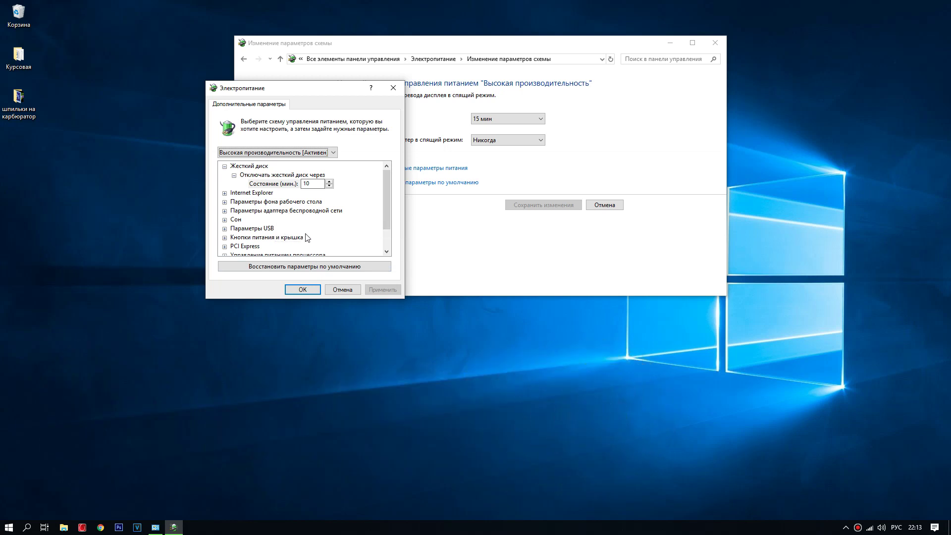
scroll(277, 248, down, 1)
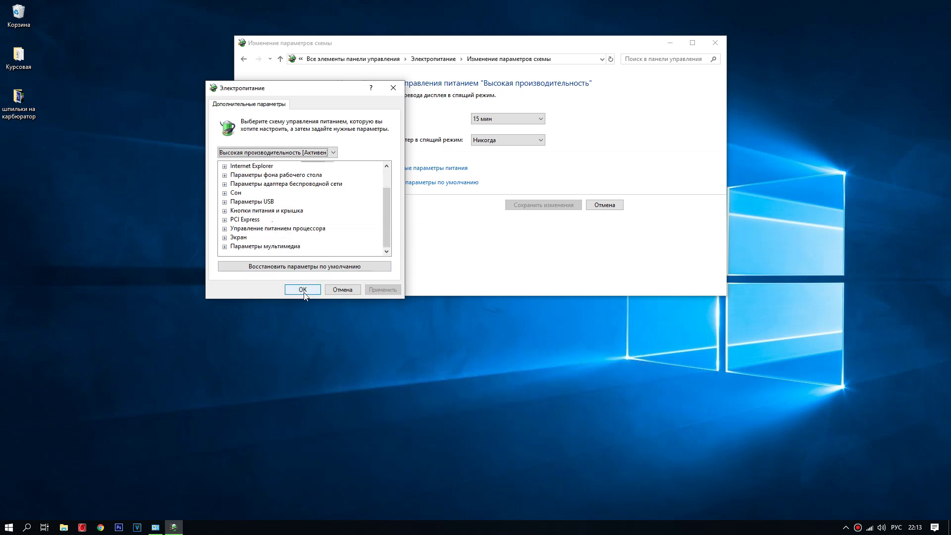
click(303, 291)
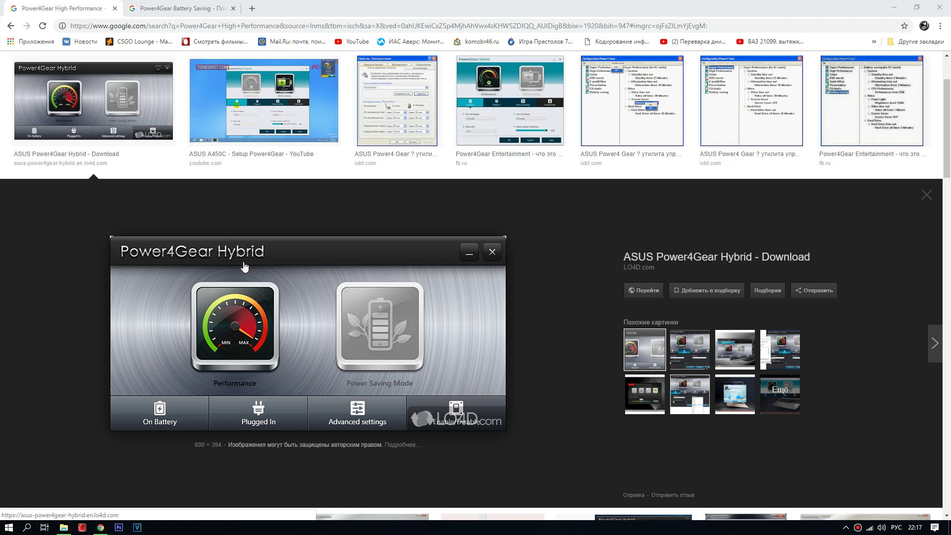
Show the Power4Gear Battery Saving image search results in Google Chrome
click(181, 9)
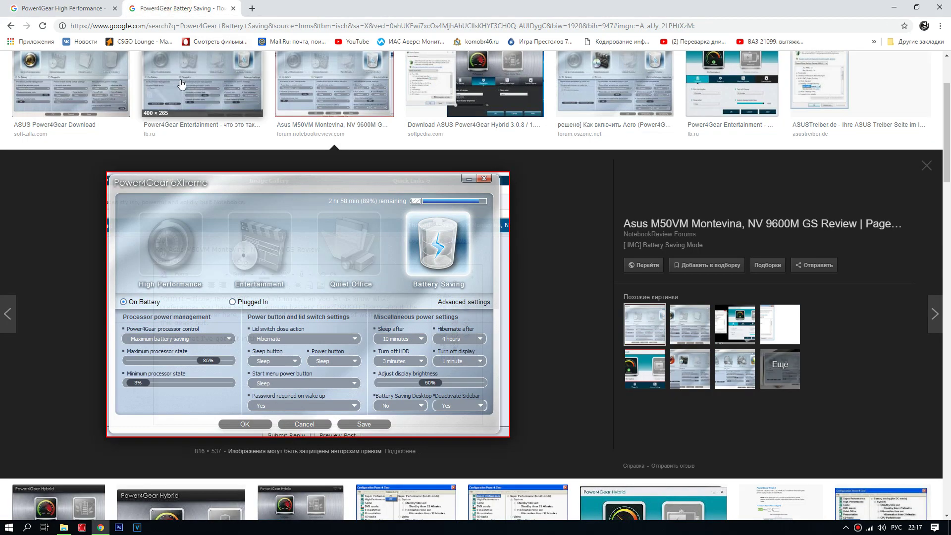